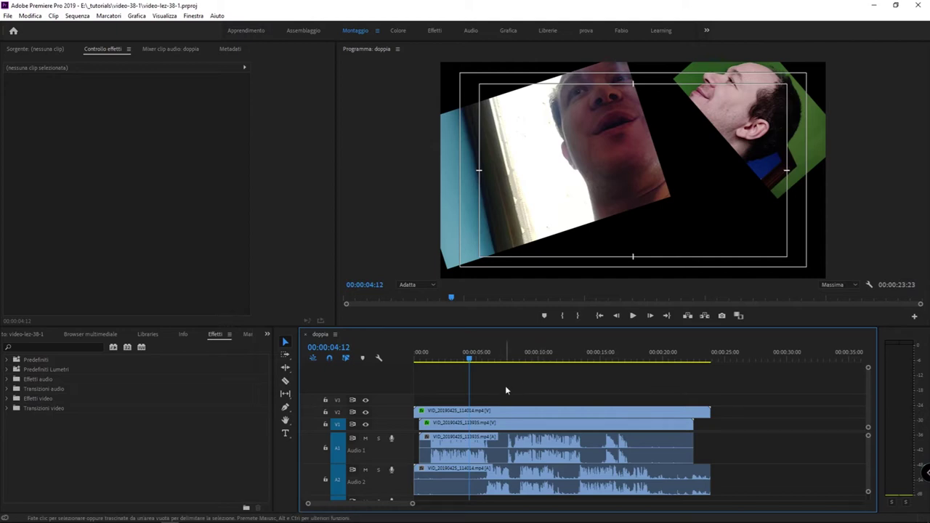
Delete the V1 clip, move the V2 clip down, and place VID_20190425_113935.mp4 on V1.
click(495, 413)
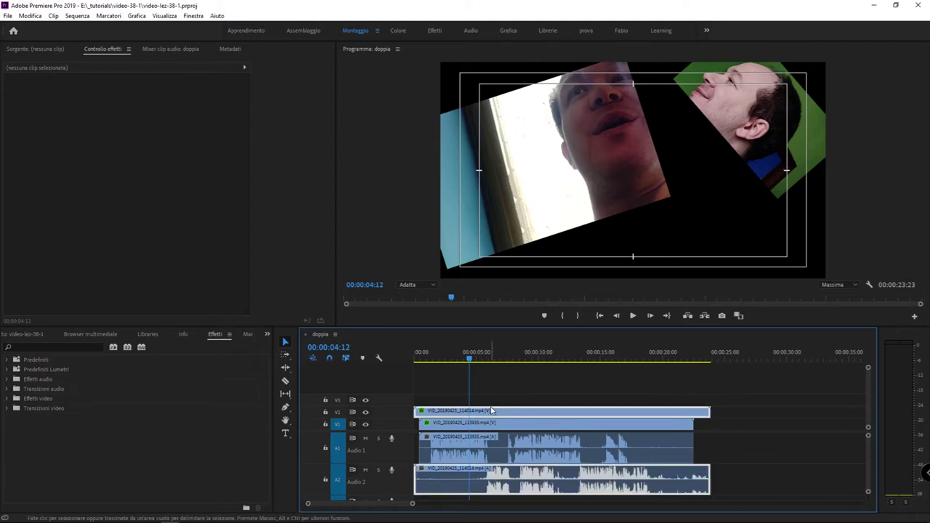
click(491, 425)
key(Delete)
click(495, 414)
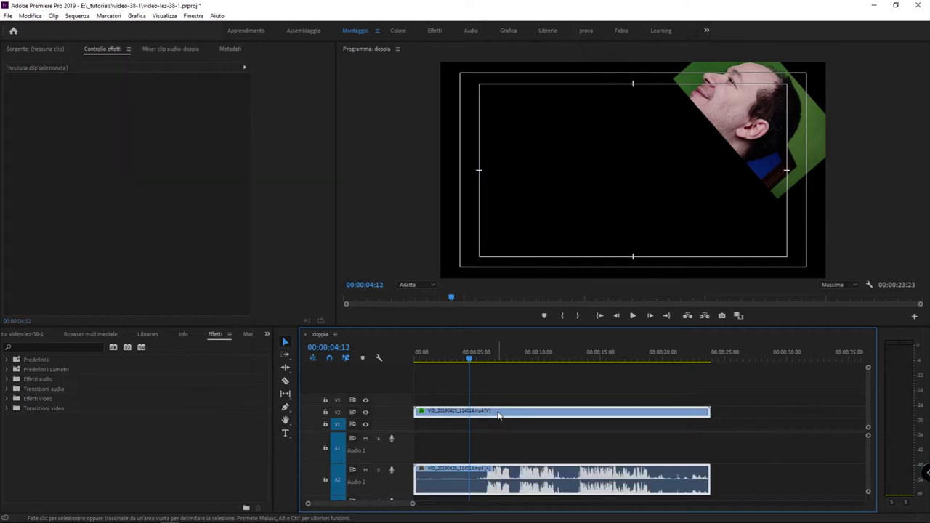
drag(487, 414, 454, 435)
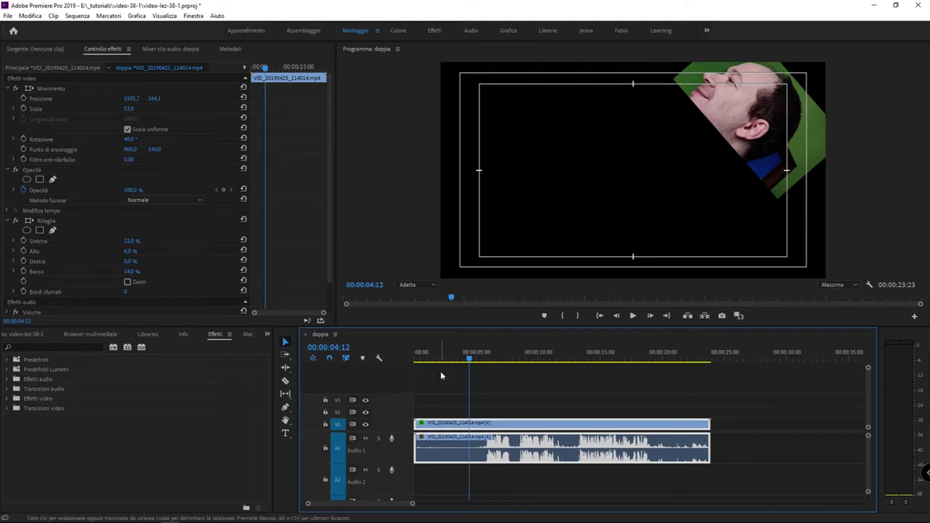
drag(440, 374, 508, 441)
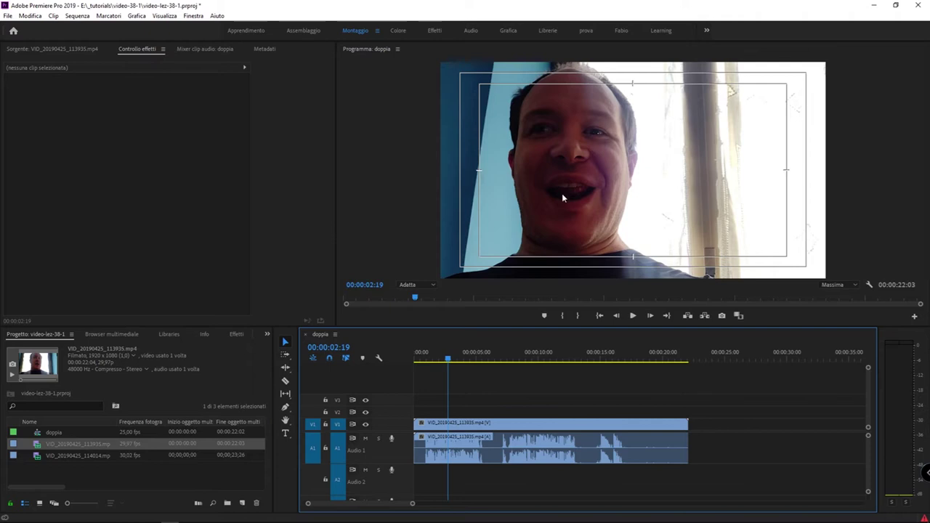
Search the effects for 'gaus' and drop Sfocatura gaussiana onto the VID_20190425_113935 clip.
click(234, 337)
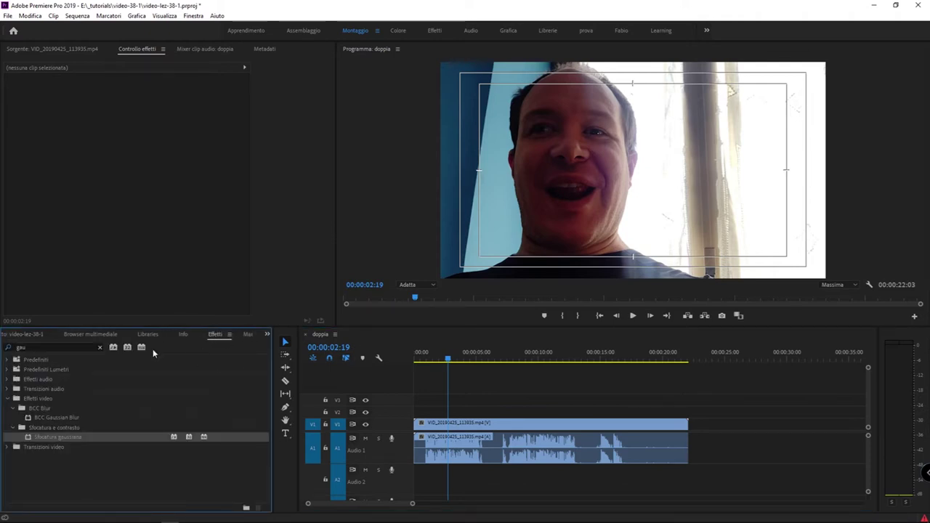
drag(27, 347, 6, 344)
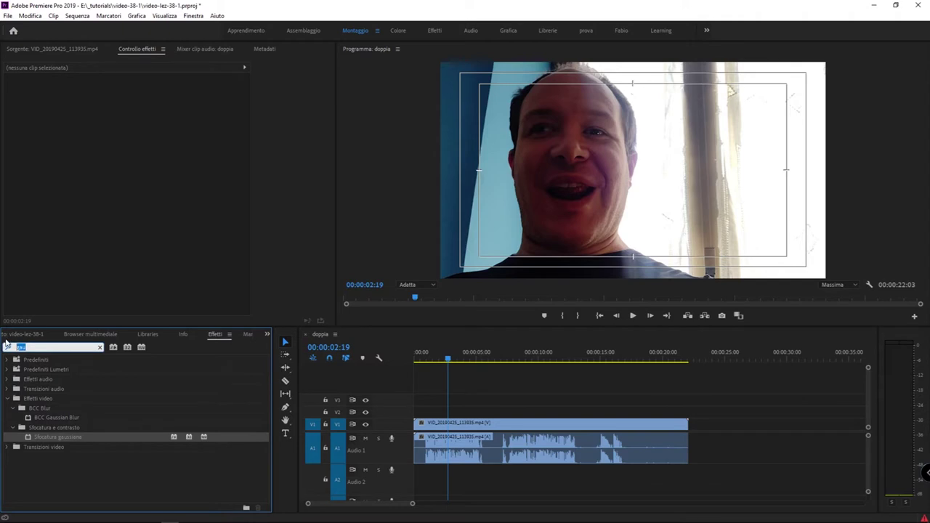
text(gaus)
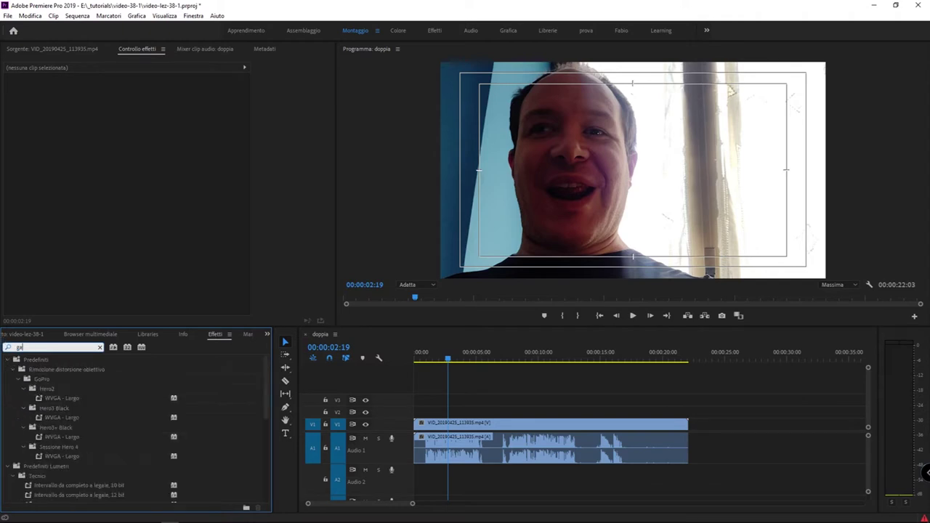
drag(56, 436, 461, 428)
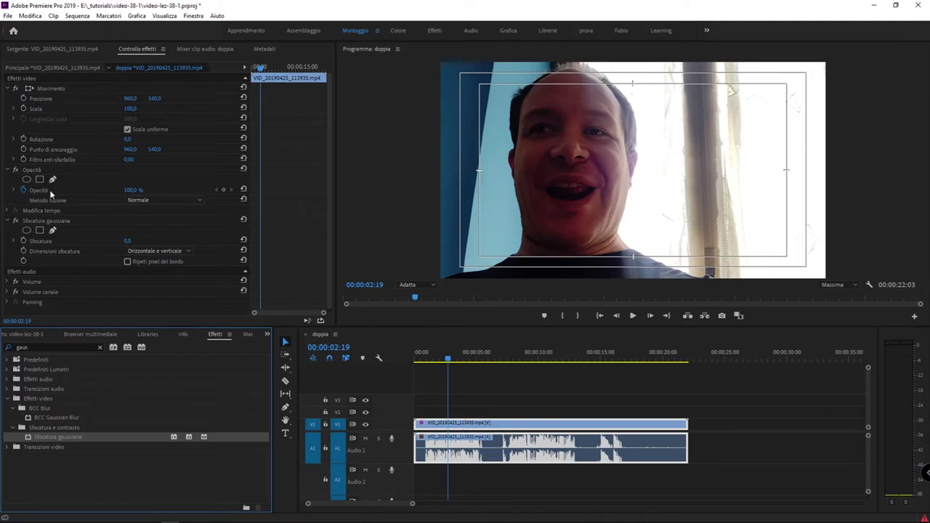
Set Sfocatura gaussiana blurriness to 195,0 and enable Ripeti pixel del bordo.
click(33, 221)
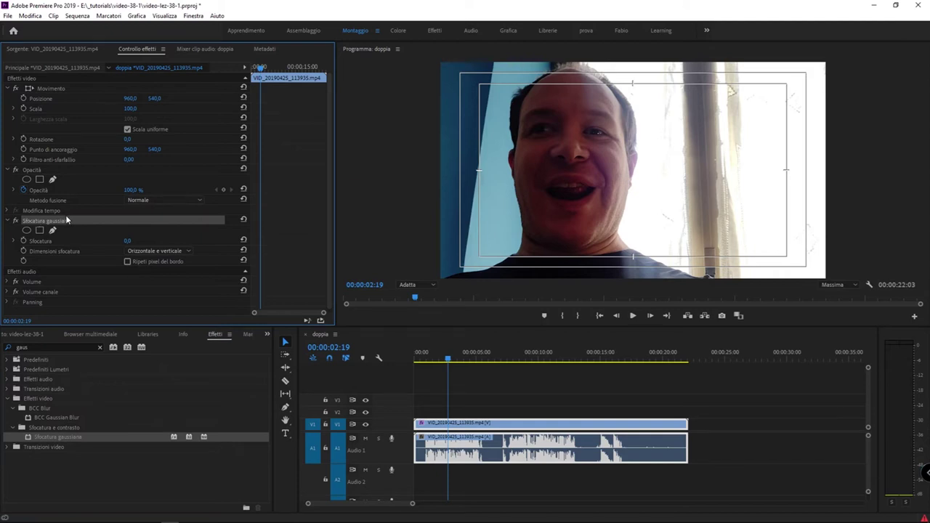
click(128, 242)
click(128, 242)
drag(125, 241, 560, 163)
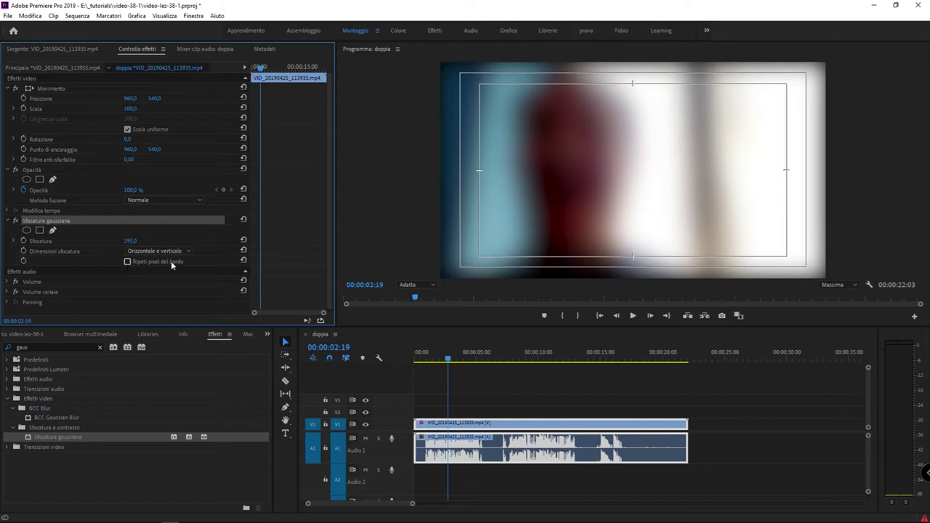
click(127, 261)
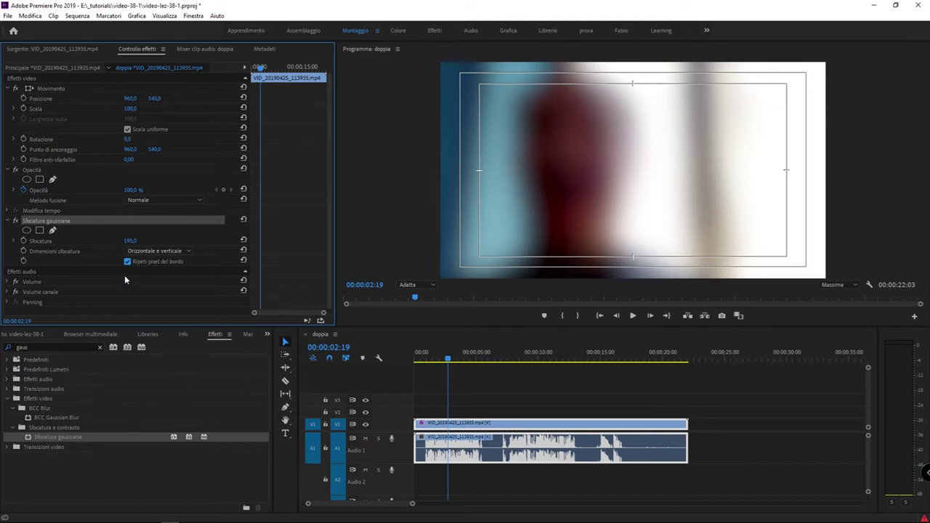
click(127, 263)
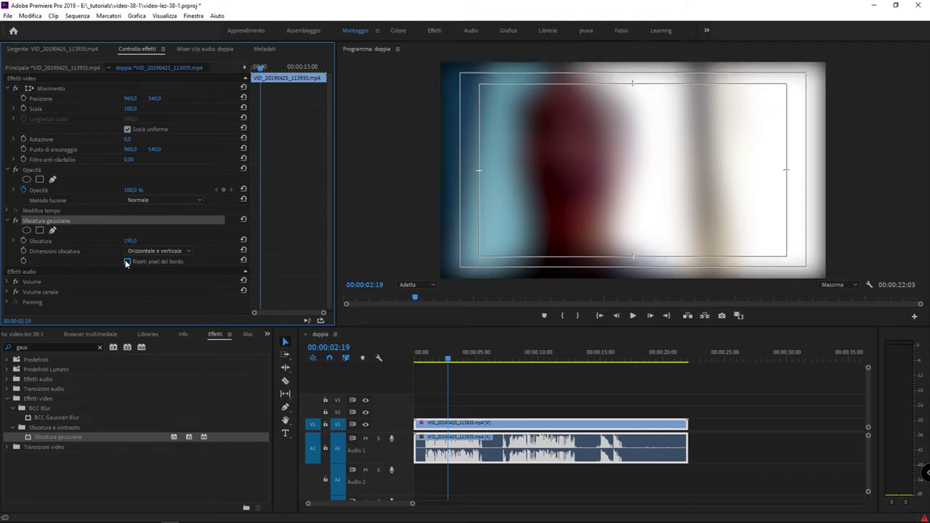
click(128, 262)
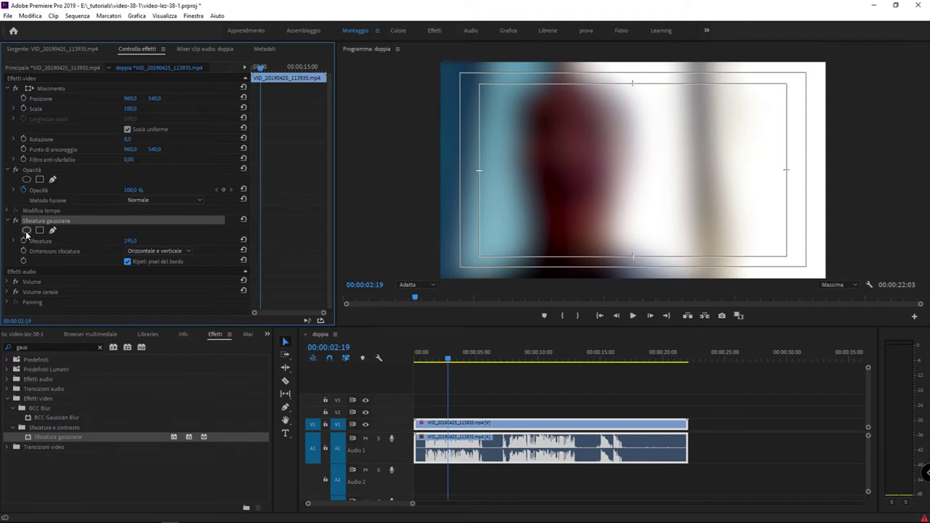
Add an ellipse mask to the Gaussian blur, move it over the face, stretch it and tilt it.
click(26, 230)
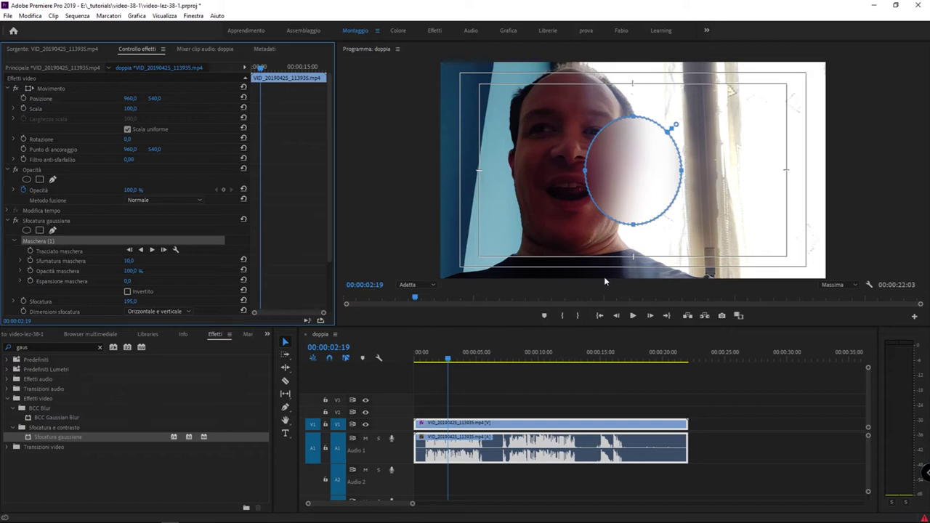
click(624, 176)
mouse_move(624, 176)
mouse_down()
mouse_move(512, 190)
mouse_move(560, 158)
mouse_up()
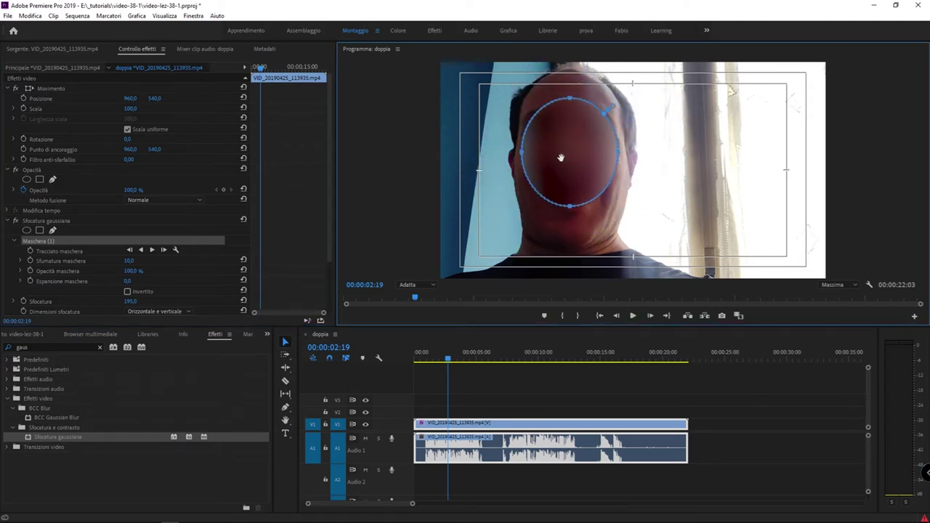
drag(570, 210, 569, 241)
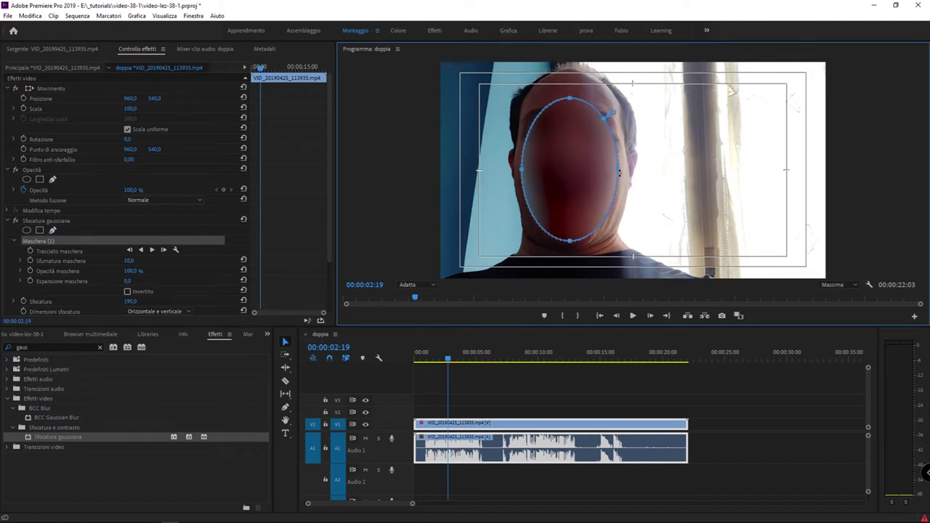
mouse_move(659, 165)
mouse_down()
mouse_move(552, 236)
mouse_move(523, 172)
mouse_up()
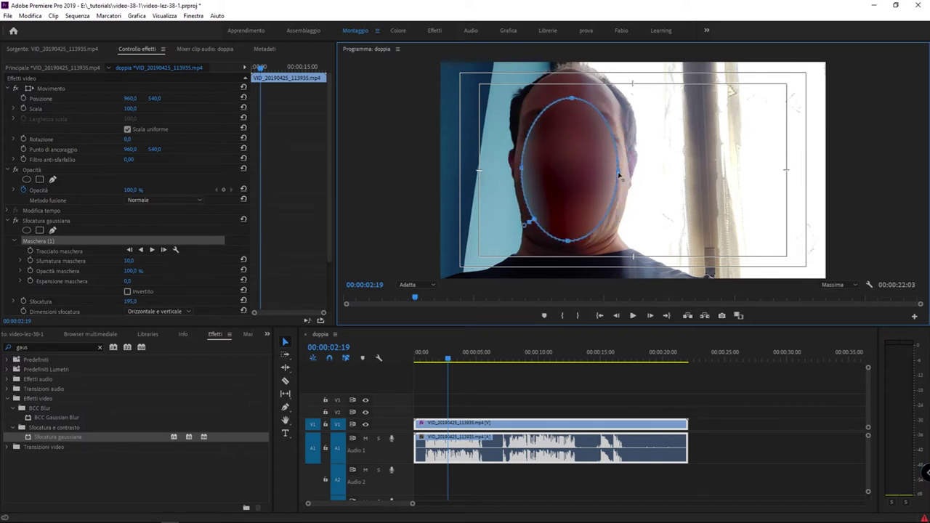
Reshape the mask's sides, forehead and jaw so it hugs the whole head.
drag(621, 176, 634, 172)
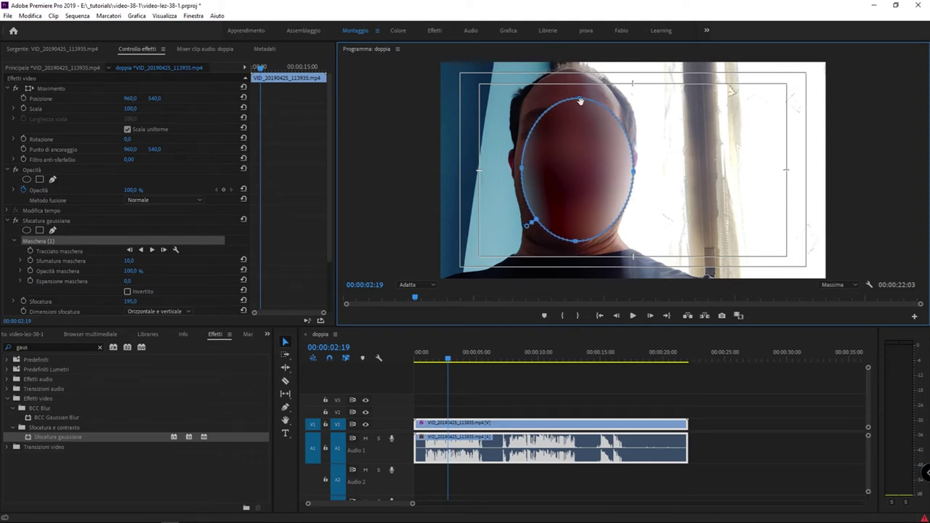
drag(579, 97, 576, 75)
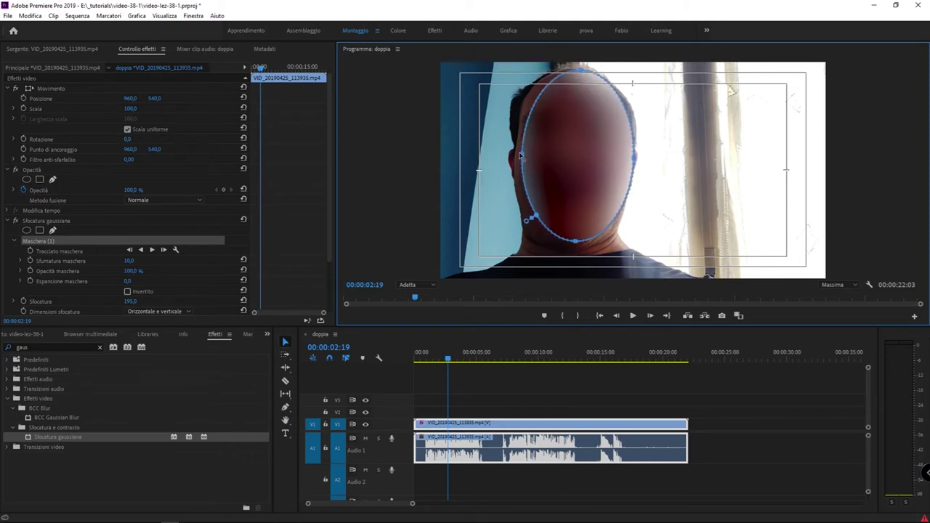
drag(522, 155, 509, 157)
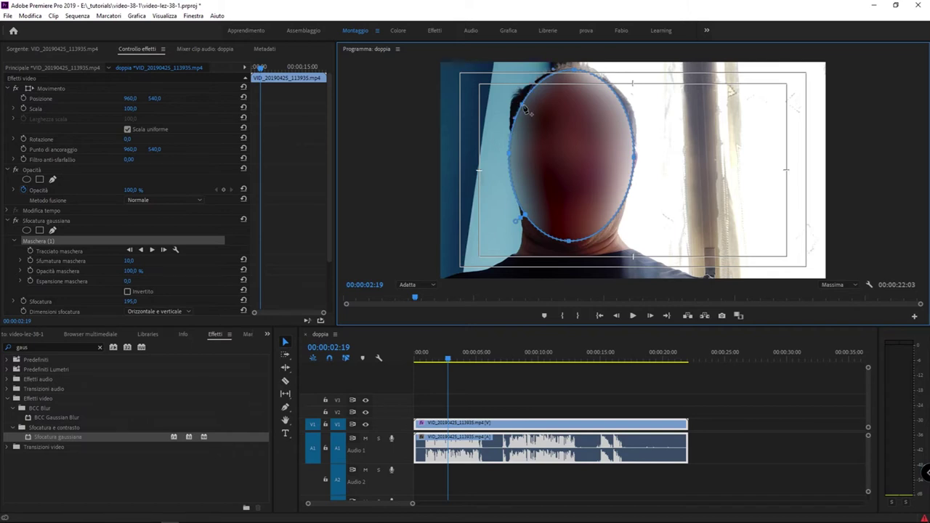
drag(527, 110, 511, 103)
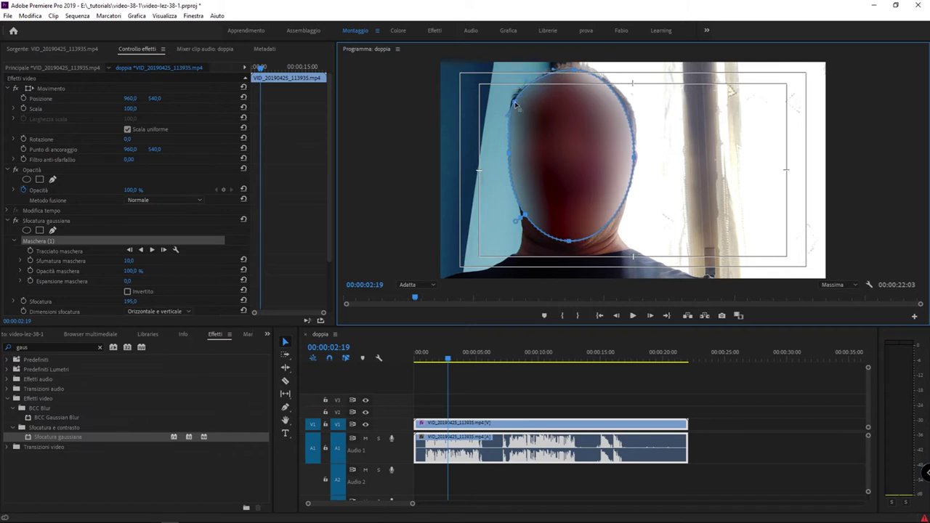
drag(617, 105, 629, 102)
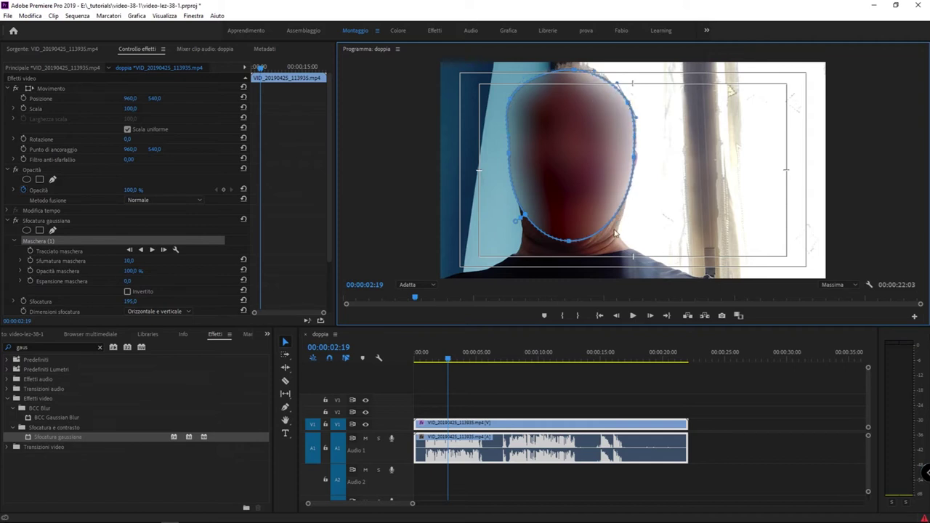
drag(605, 232, 623, 224)
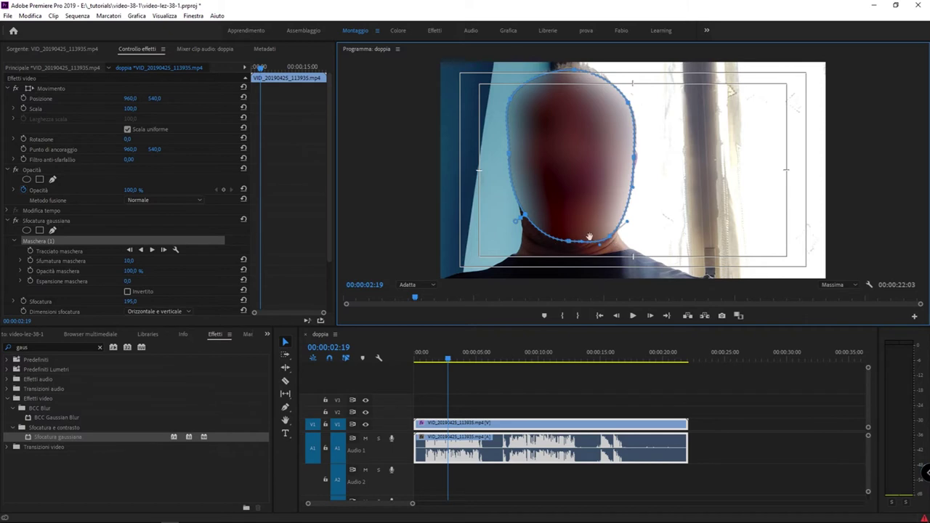
drag(542, 235, 533, 241)
Deselect the clip and play the video to check the face blur, then reselect the clip.
click(369, 287)
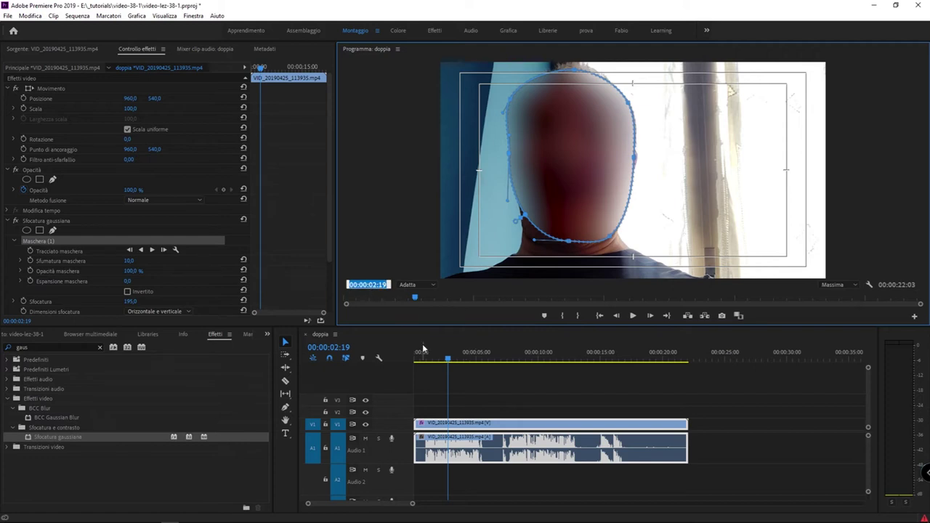
click(516, 382)
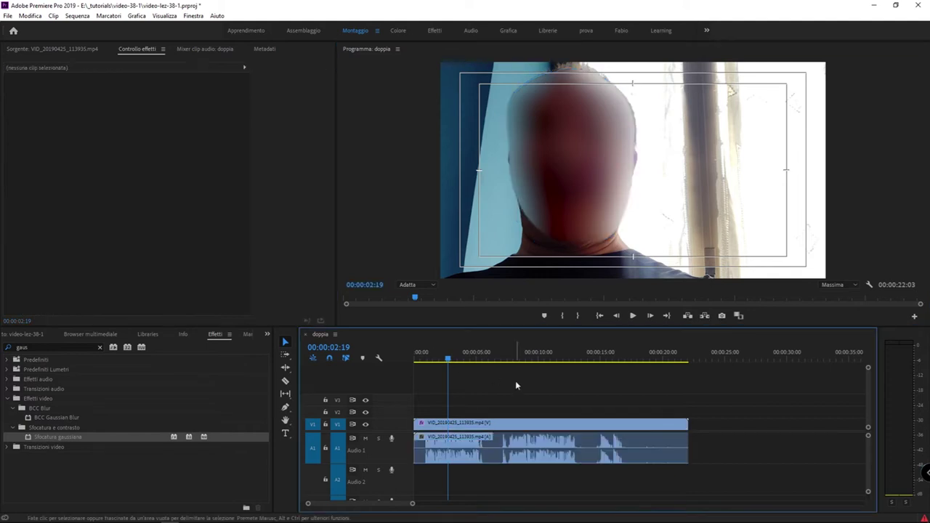
key(space)
key(space)
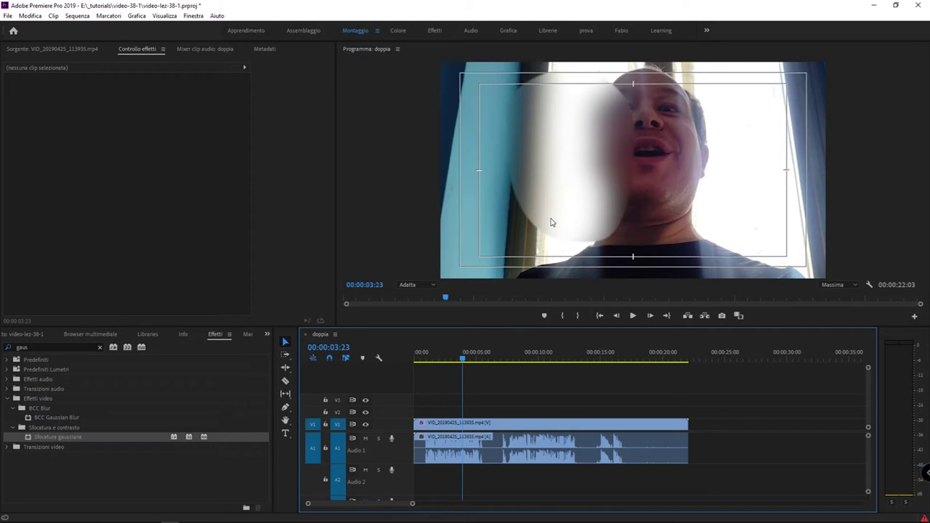
click(447, 426)
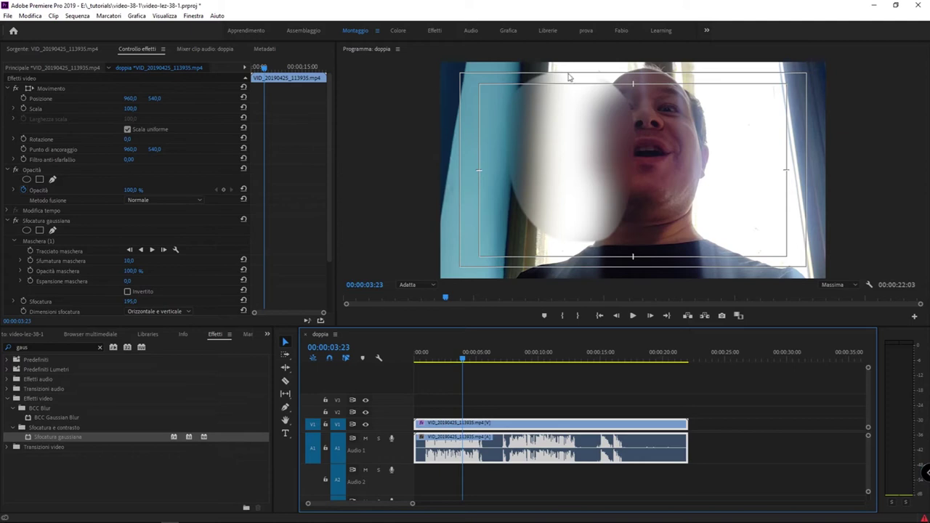
Jump to frame 00:00:02:19 (typing 219) and show the Tracciato maschera outline.
click(366, 285)
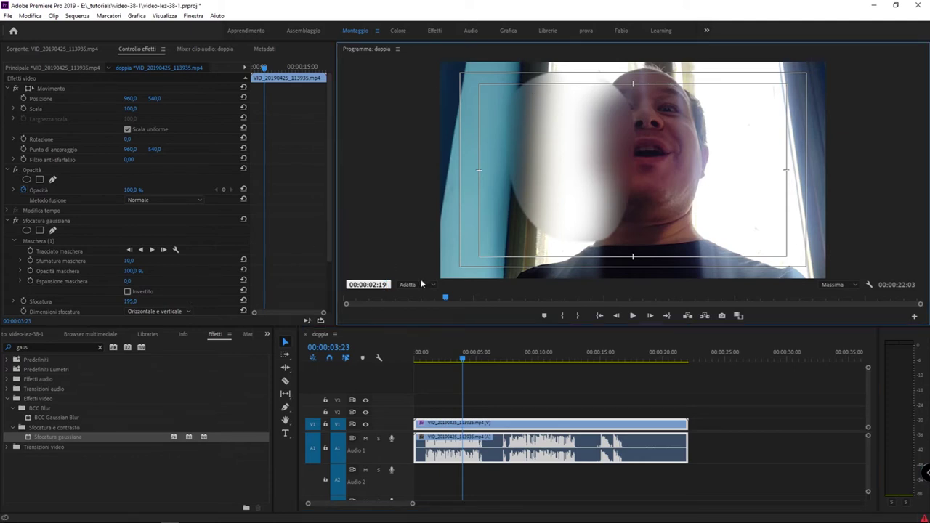
text(219)
key(Return)
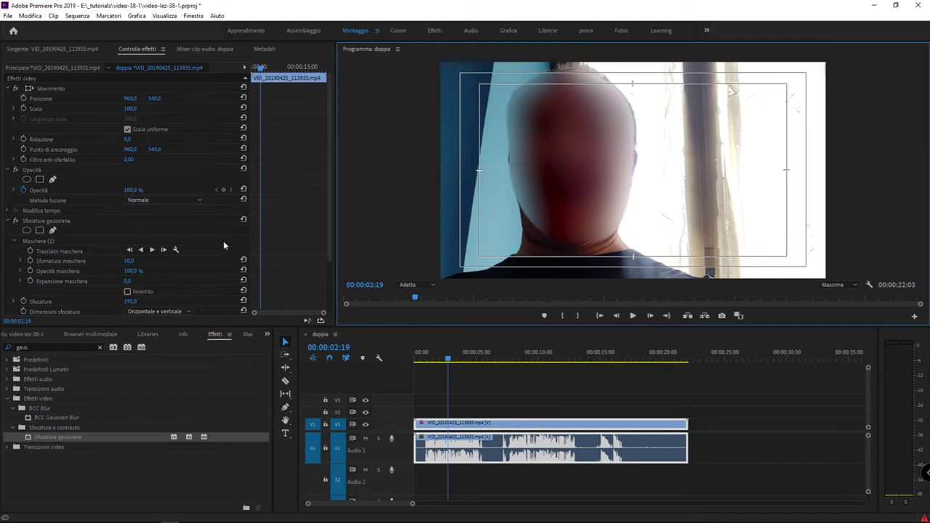
click(57, 252)
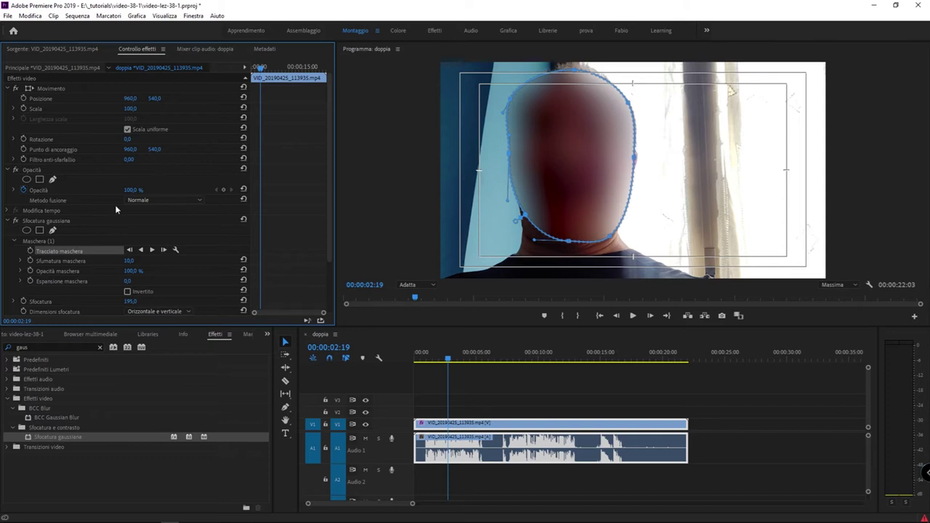
Set a Tracciato maschera keyframe at 00:00:02:19 and zoom the sequence in twice around the playhead.
click(29, 252)
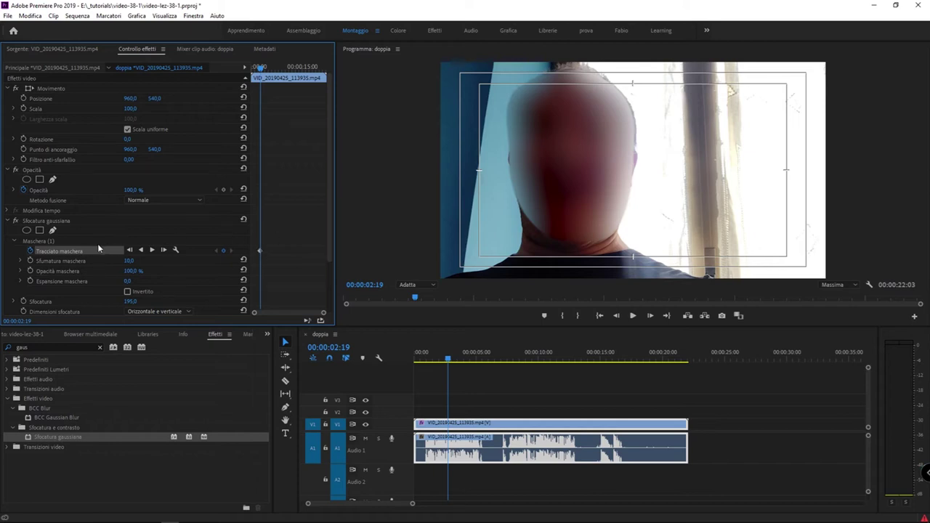
click(487, 393)
key(=)
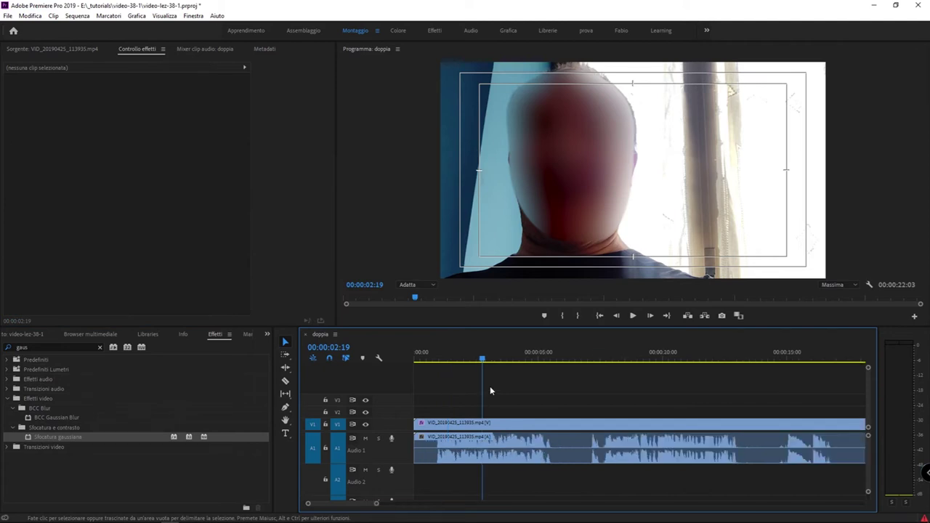
key(=)
key(=)
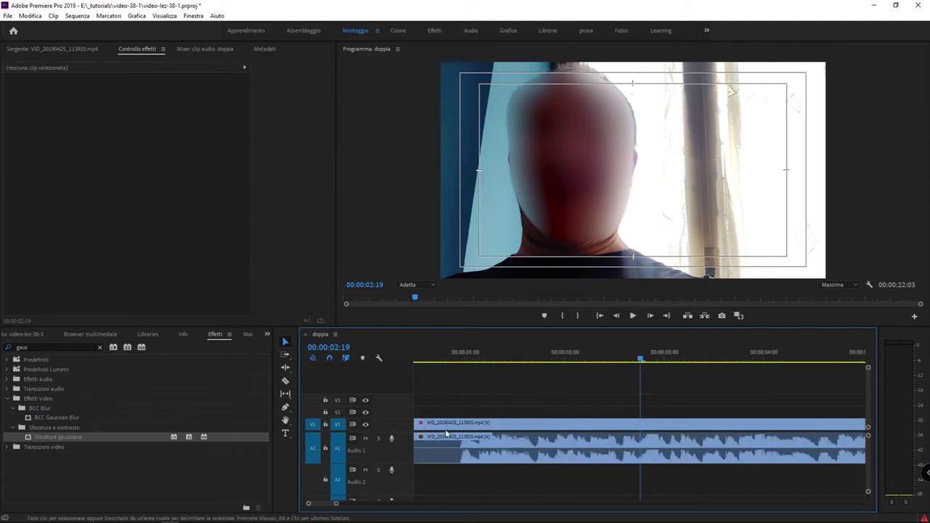
click(447, 430)
click(64, 221)
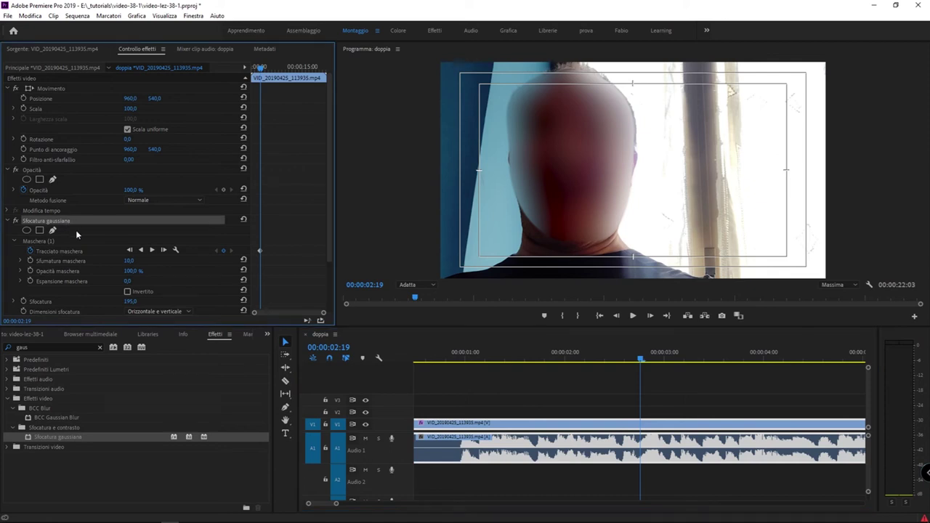
Reselect the webcam clip and select Maschera (1) to display its outline.
click(44, 240)
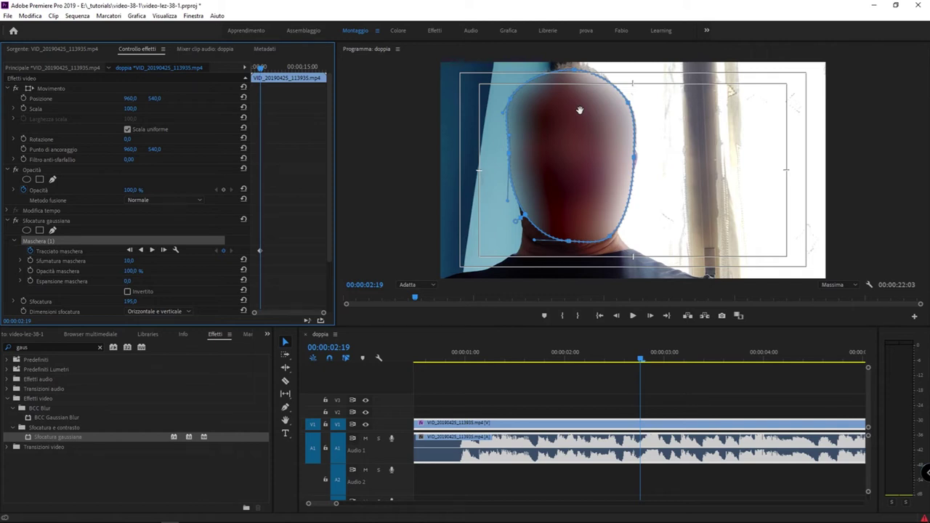
click(501, 373)
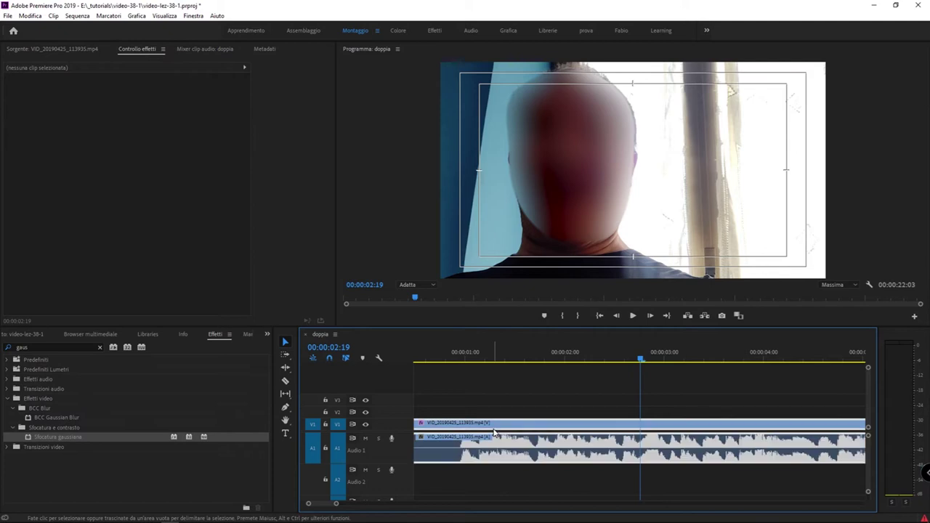
click(494, 430)
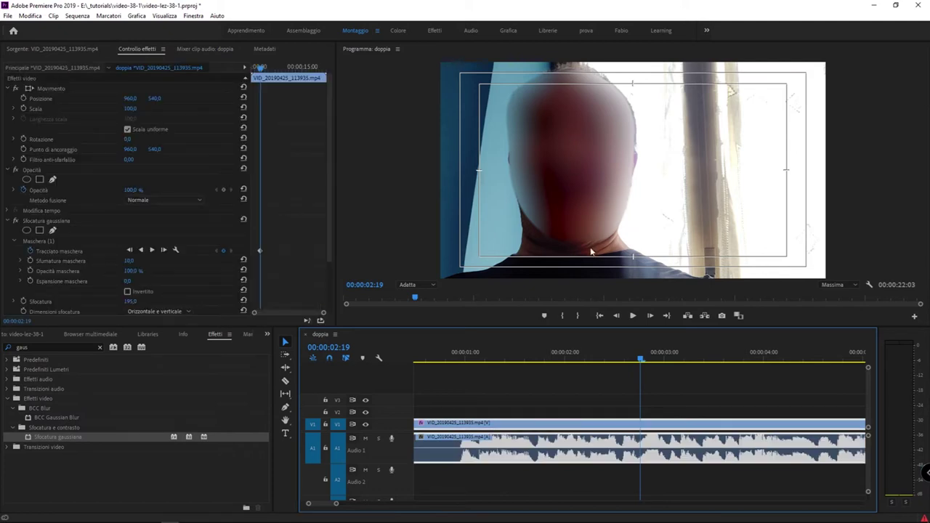
click(42, 241)
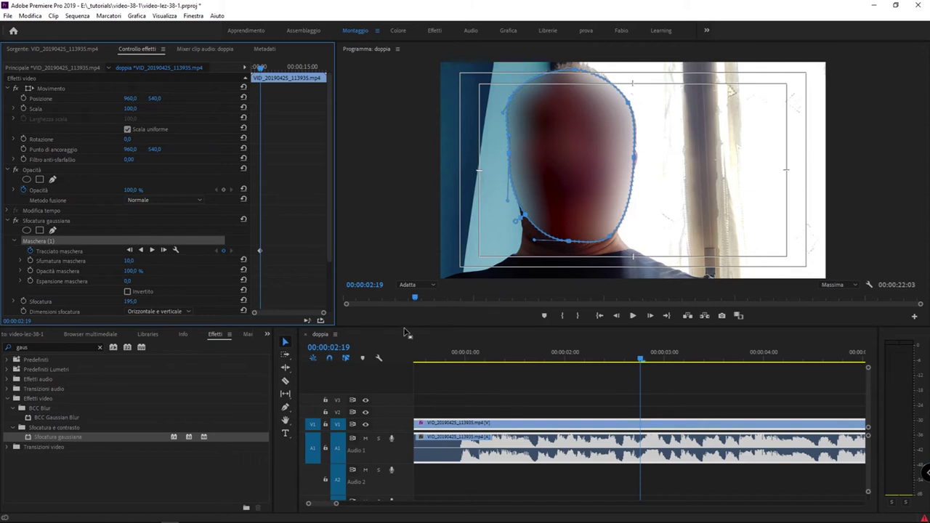
Drag the Program monitor–Timeline divider downward to enlarge the video frame.
mouse_move(414, 324)
mouse_down()
mouse_move(414, 361)
mouse_move(460, 347)
mouse_up()
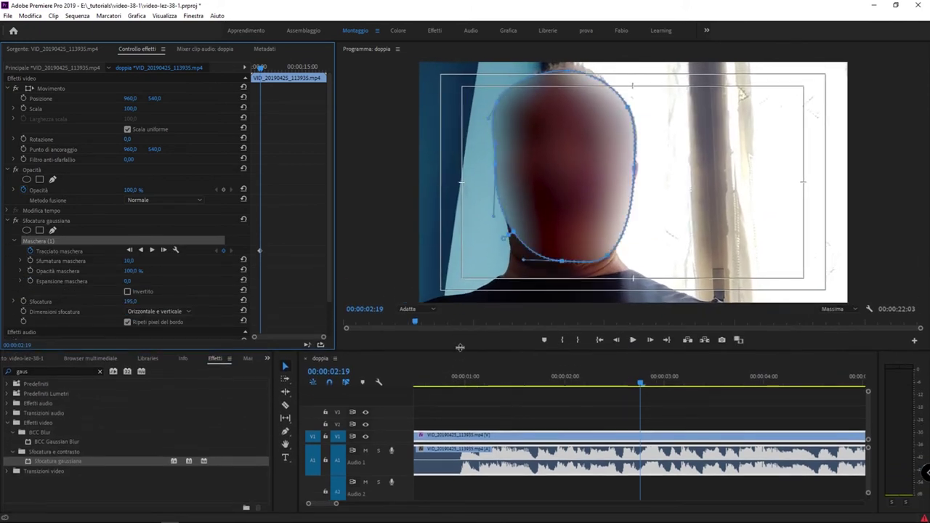
mouse_move(460, 347)
mouse_down()
mouse_move(461, 378)
mouse_move(471, 378)
mouse_move(478, 355)
mouse_up()
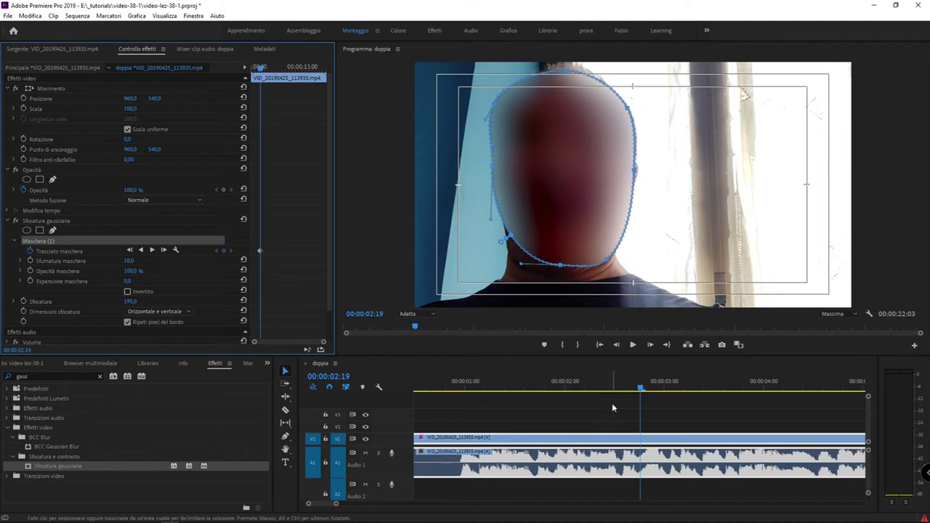
Play to 00:00:03:03 and shift the mask right onto the face, adding a second path keyframe.
key(space)
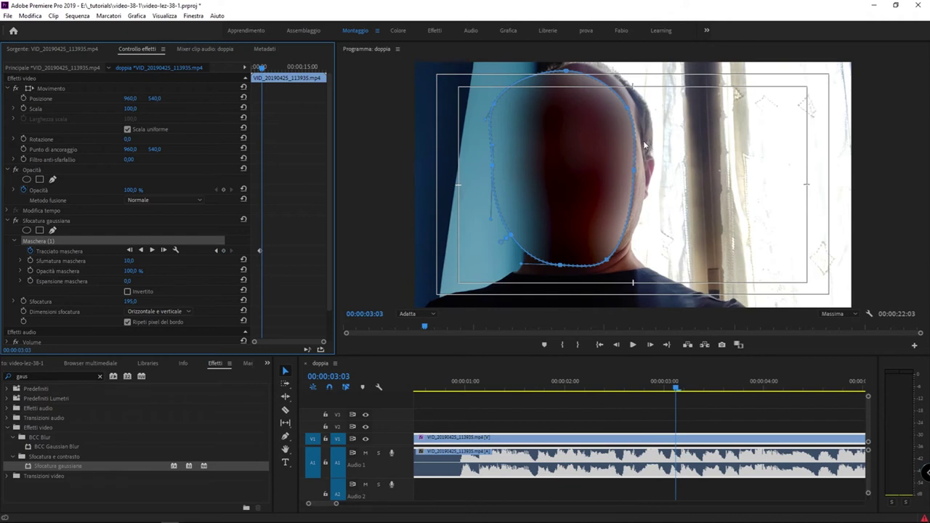
drag(563, 168, 583, 161)
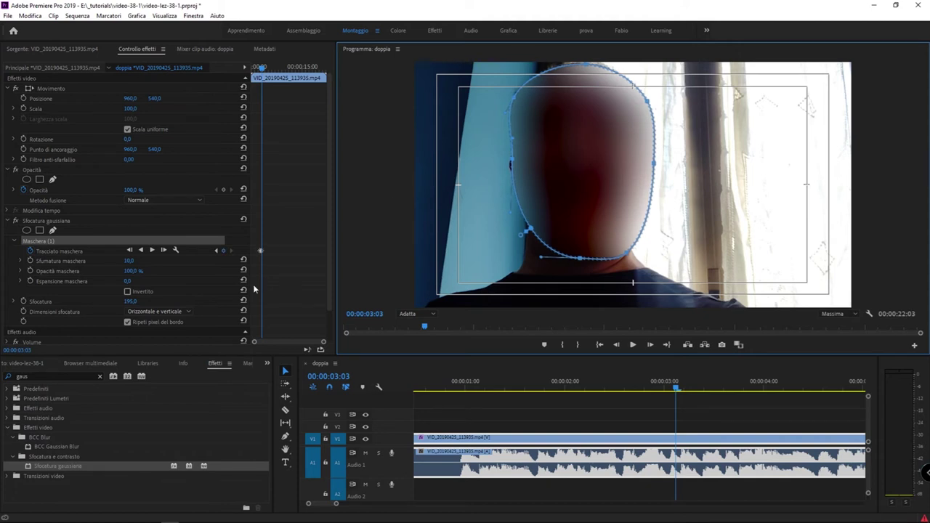
click(274, 292)
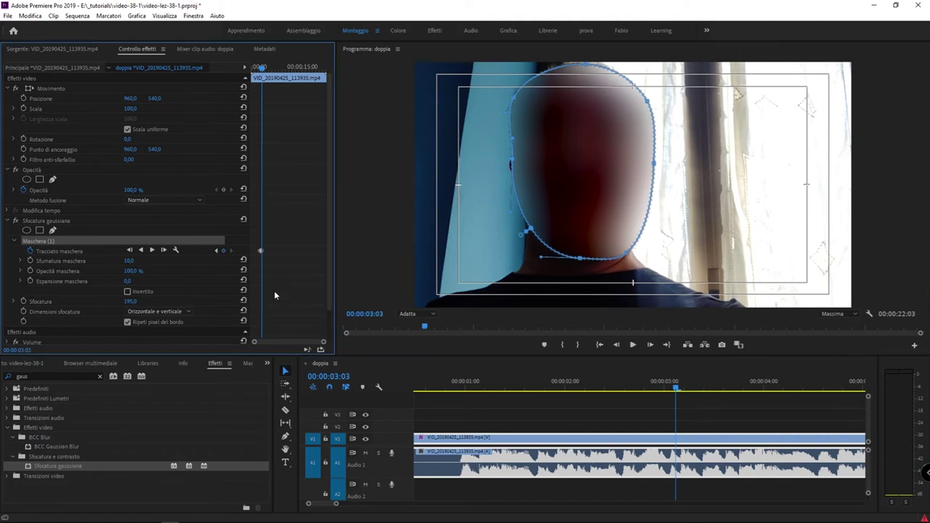
scroll(269, 288, up, 5)
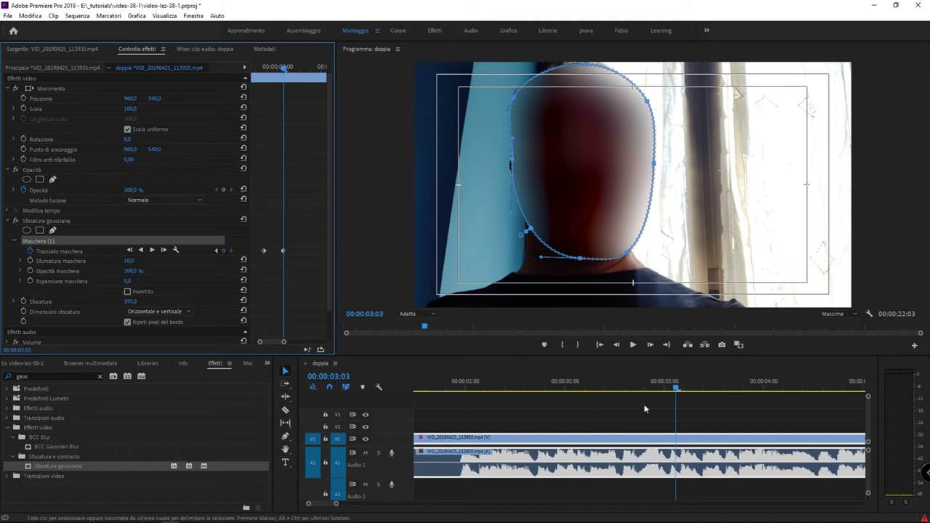
Zoom the sequence out with '-' to show the whole clip, then reselect the webcam clip.
click(709, 432)
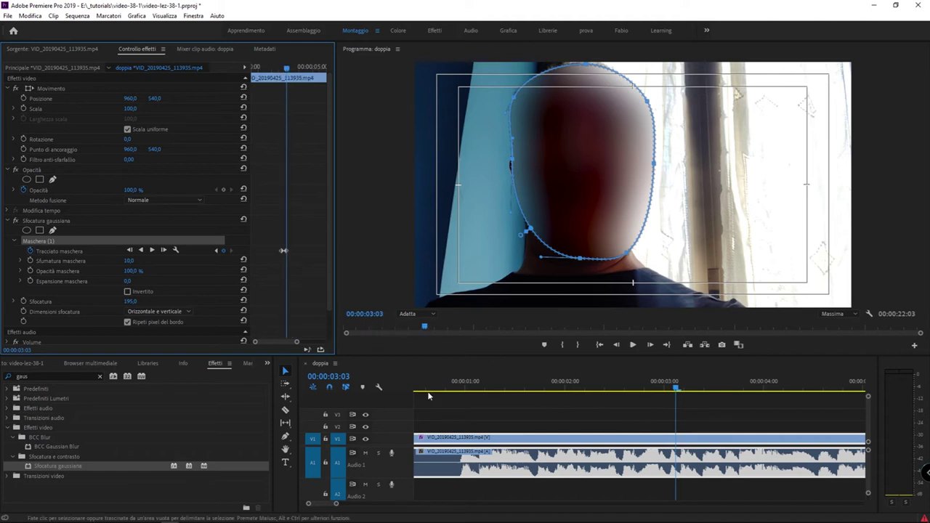
click(716, 413)
key(minus)
key(minus)
key(minus)
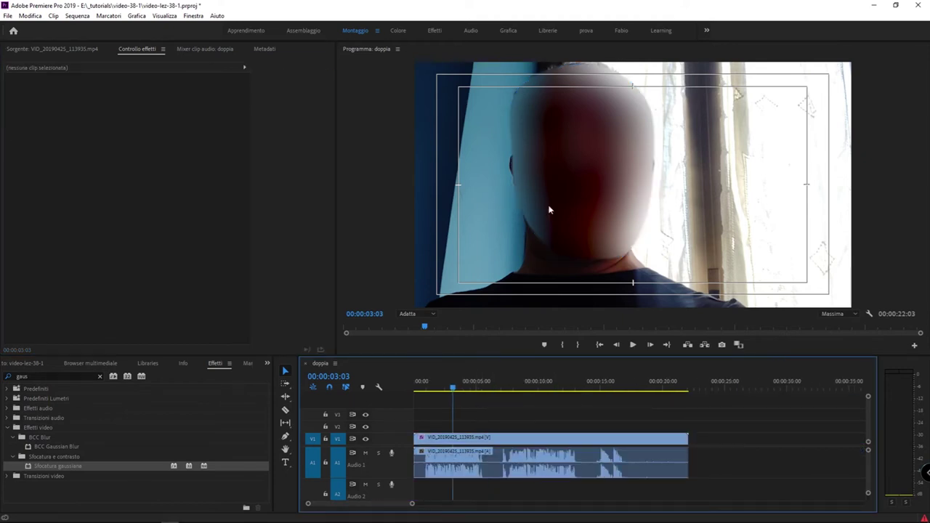
click(465, 437)
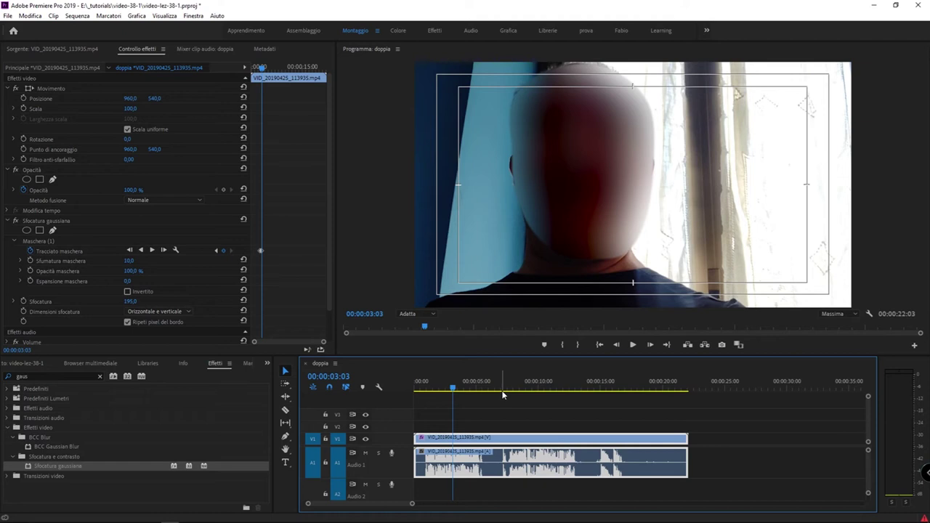
Reselect the webcam clip and select Tracciato maschera to show the face mask outline at 00:00:03:03.
click(483, 408)
click(444, 442)
click(58, 251)
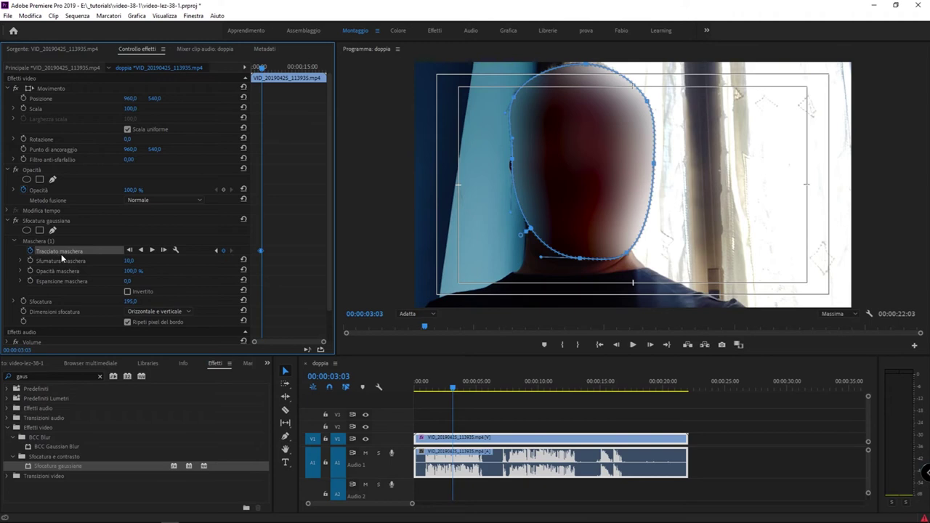
click(153, 253)
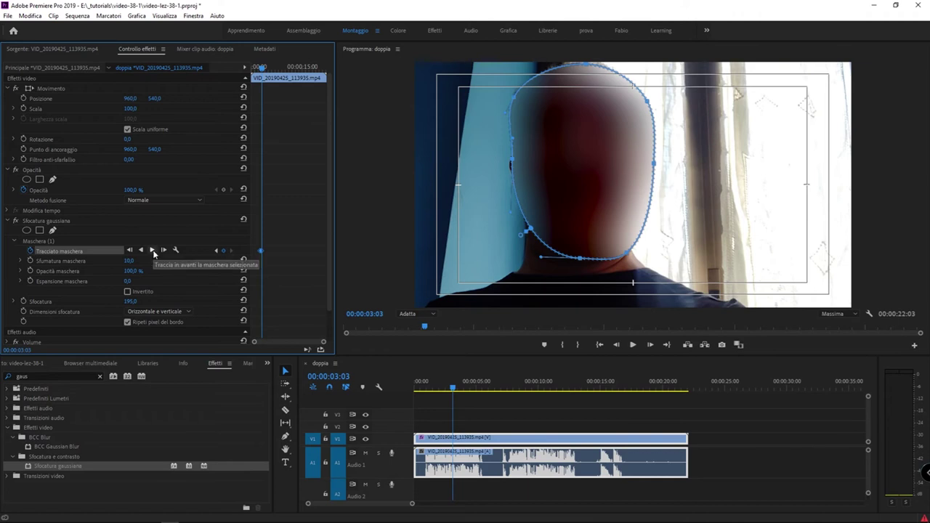
Track Maschera (1)'s path forward through the clip to 00:00:22:02.
click(152, 251)
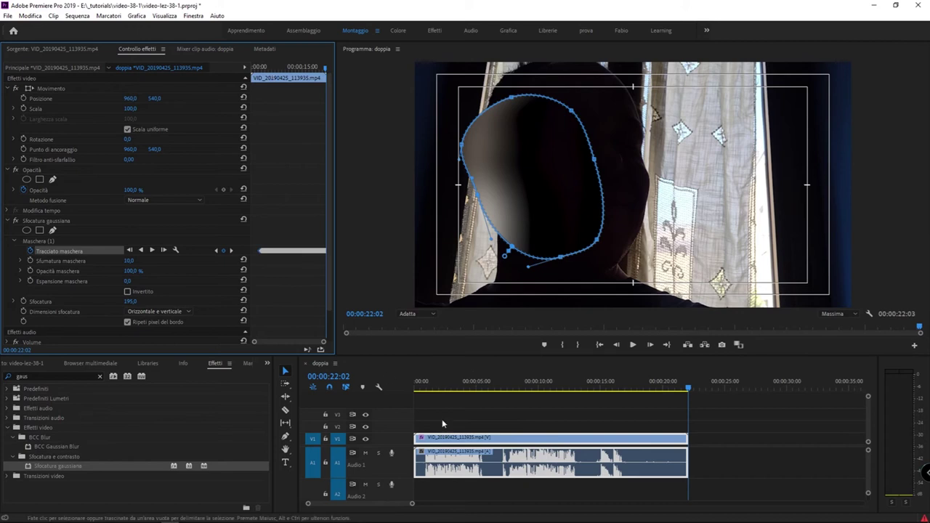
Scrub frame by frame around 00:00:06:23 to see where the tracked mask drifts.
mouse_move(418, 388)
mouse_down()
mouse_move(504, 387)
mouse_move(450, 395)
mouse_move(497, 405)
mouse_up()
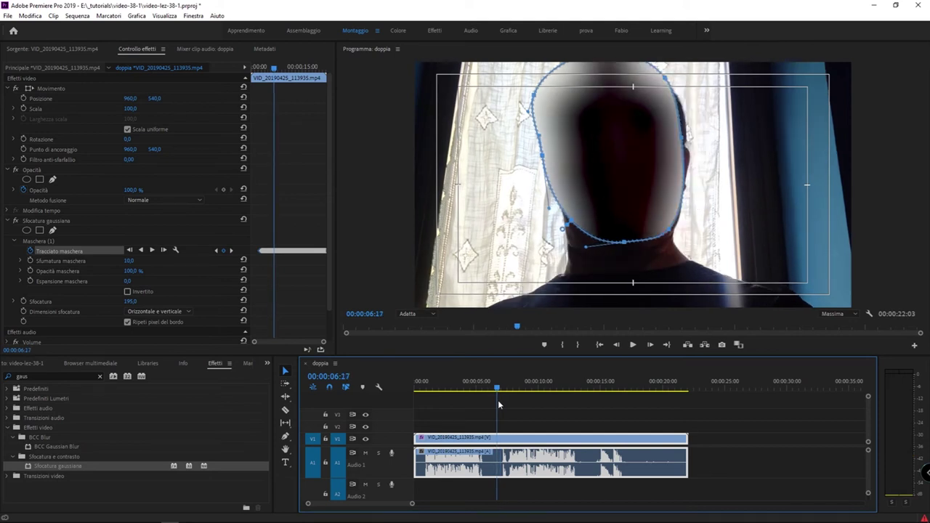
drag(498, 404, 497, 403)
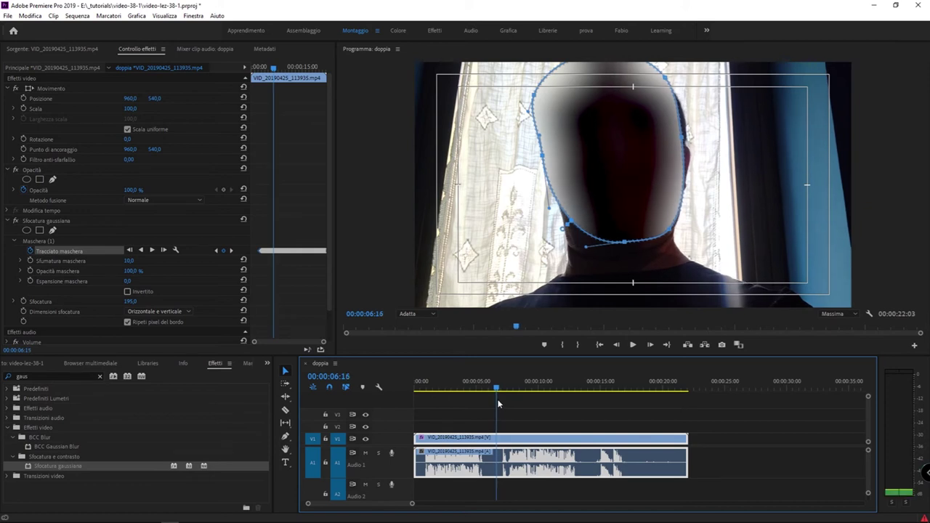
drag(497, 401, 497, 401)
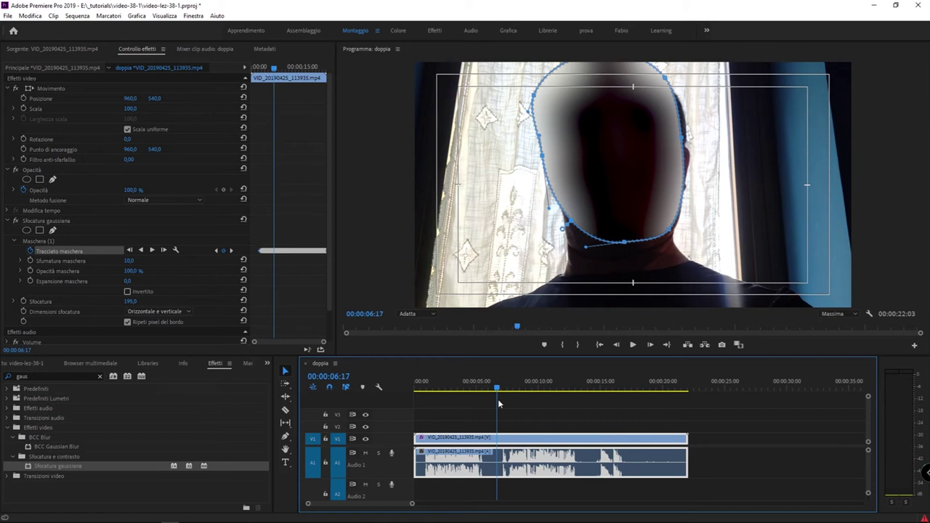
drag(498, 400, 539, 412)
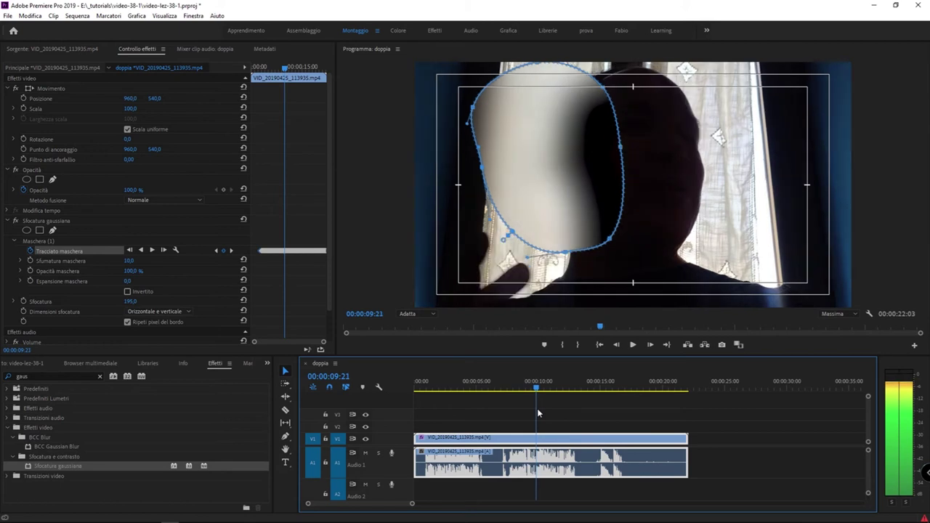
drag(538, 413, 515, 410)
Zoom the mask keyframe area and zoom the sequence timeline out, scrubbing back to an earlier frame.
click(291, 278)
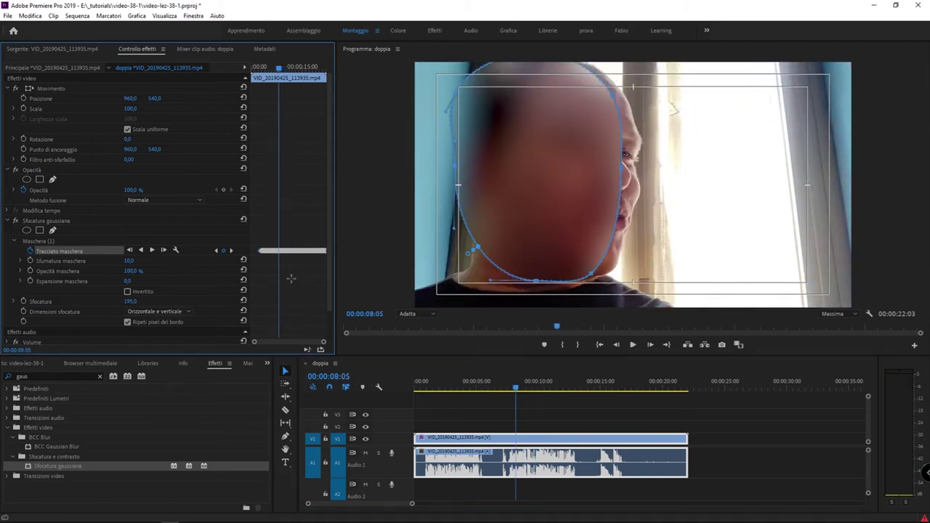
scroll(305, 304, up, 2)
scroll(303, 301, up, 2)
scroll(300, 296, up, 1)
mouse_move(538, 387)
mouse_down()
mouse_move(460, 391)
mouse_move(500, 391)
mouse_up()
key(minus)
key(minus)
click(301, 283)
key(minus)
key(minus)
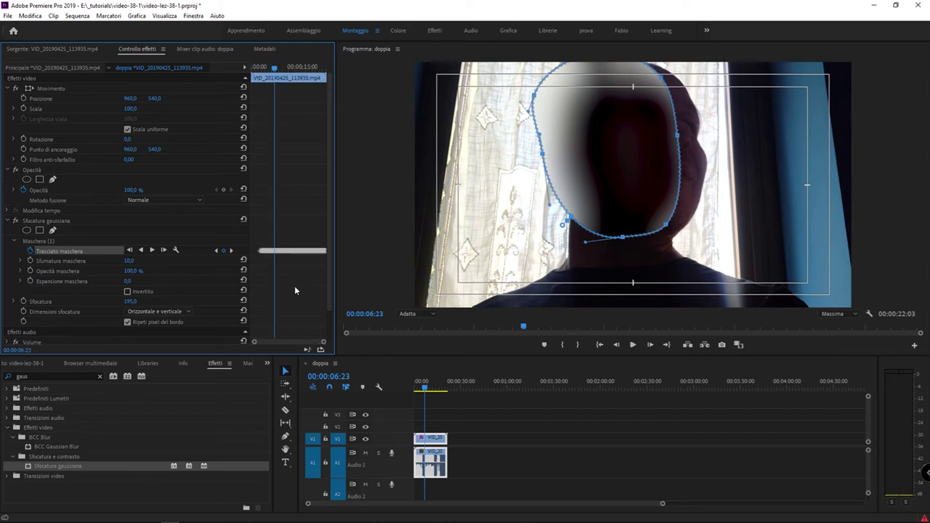
Zoom the mask-path keyframes and play the clip to 00:00:09:08 to inspect the tracked mask.
key(equal)
key(equal)
key(equal)
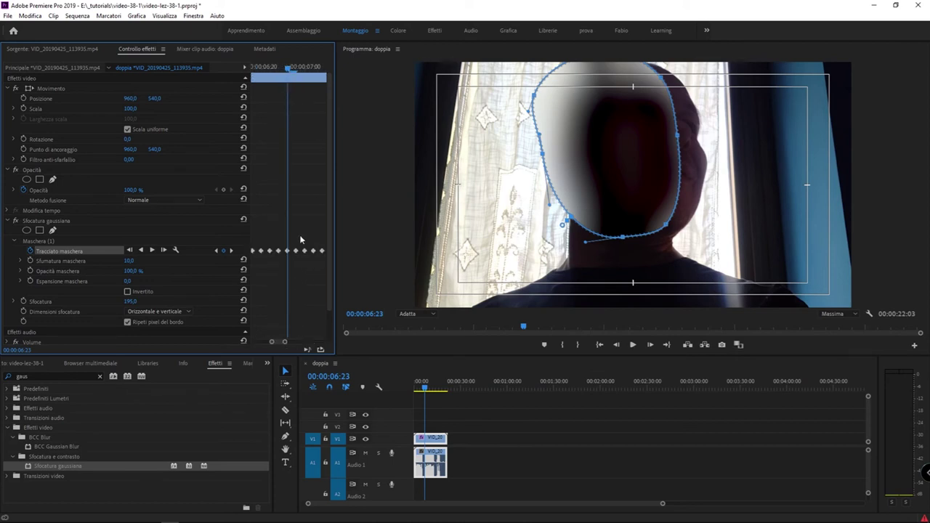
key(minus)
drag(306, 238, 289, 265)
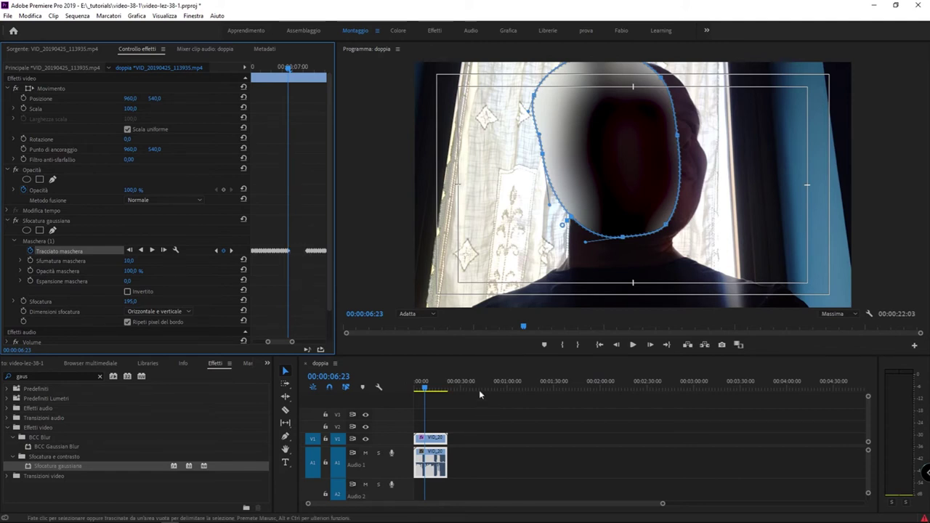
key(space)
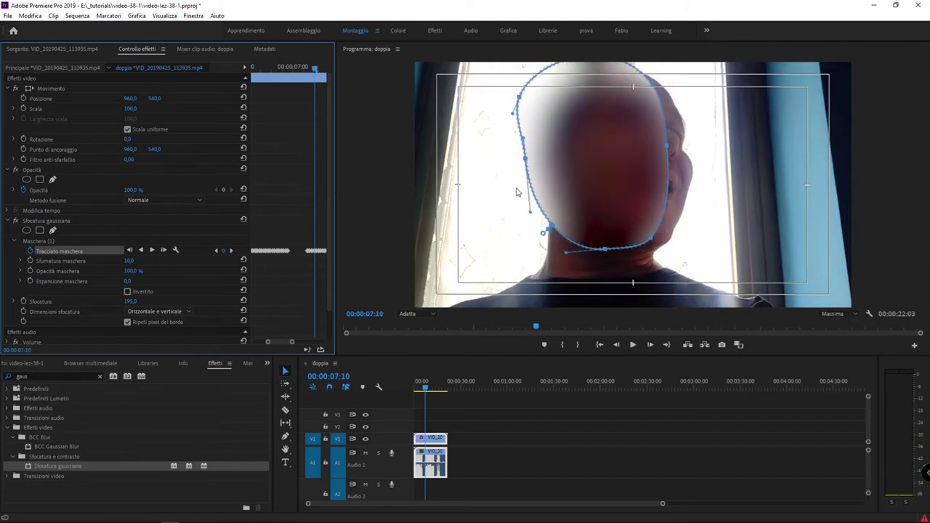
key(space)
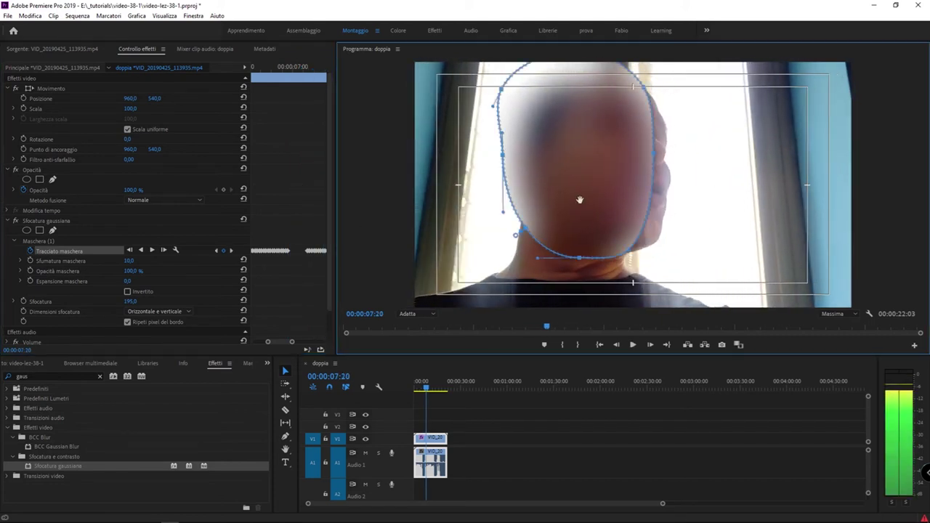
key(space)
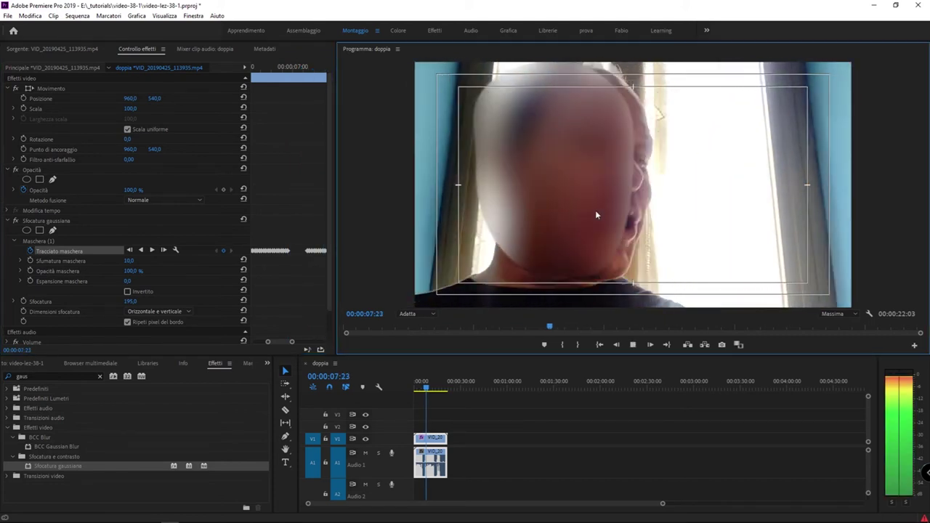
key(space)
key(space)
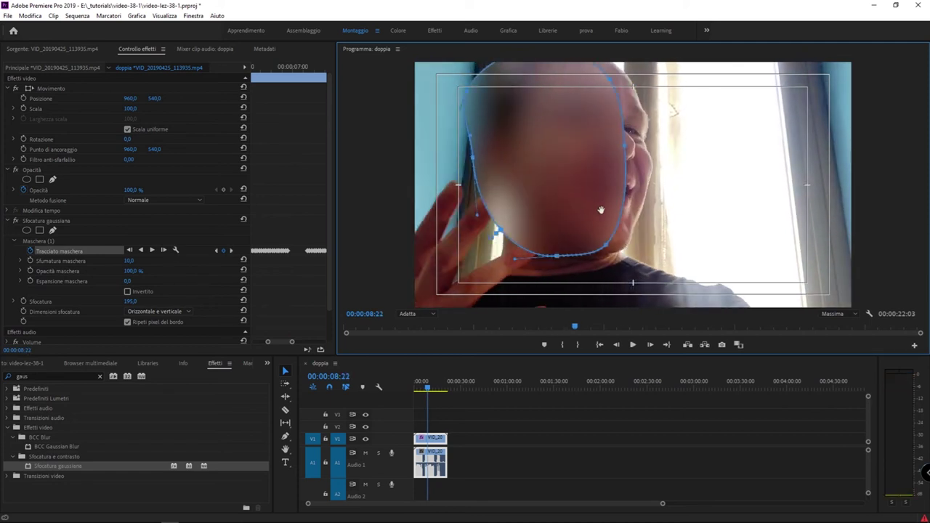
key(space)
Move the mask back onto the face and delete the bad keyframes up to 00:00:10:07.
key(ctrl+t)
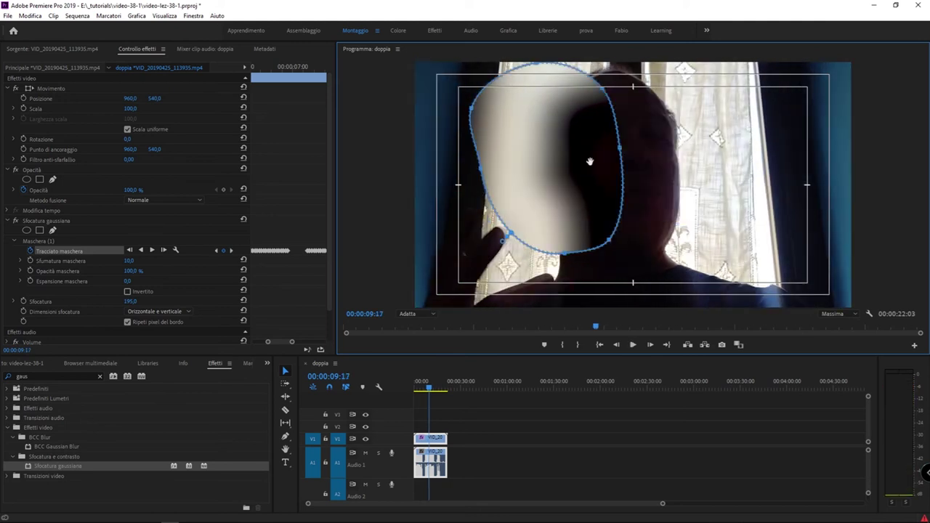
drag(589, 162, 648, 161)
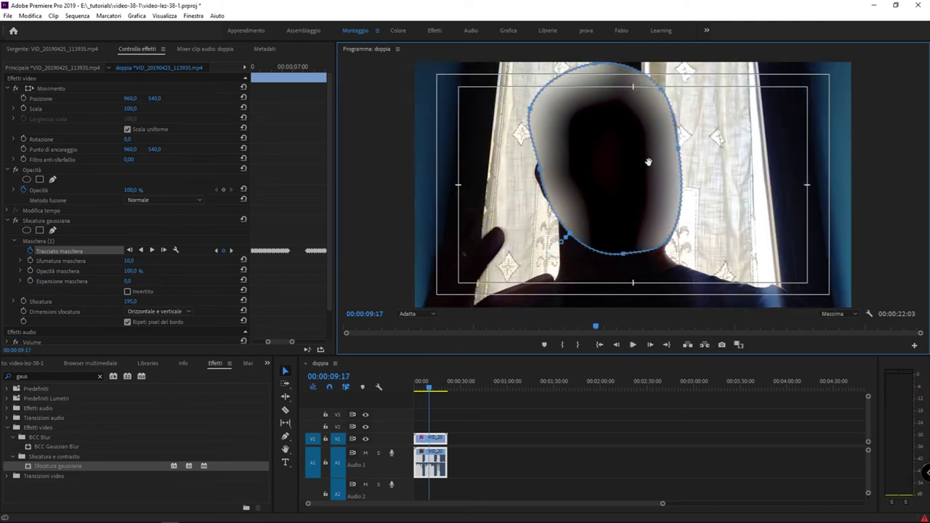
key(space)
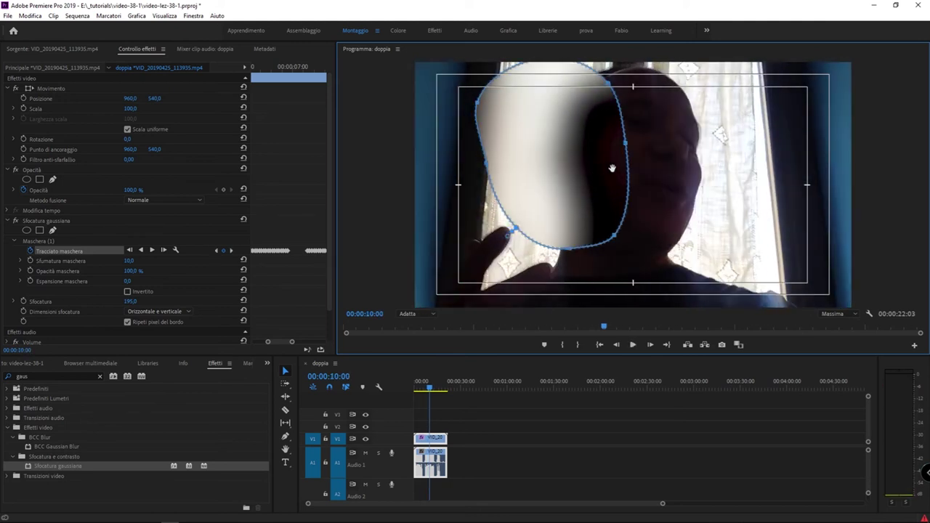
key(space)
click(288, 282)
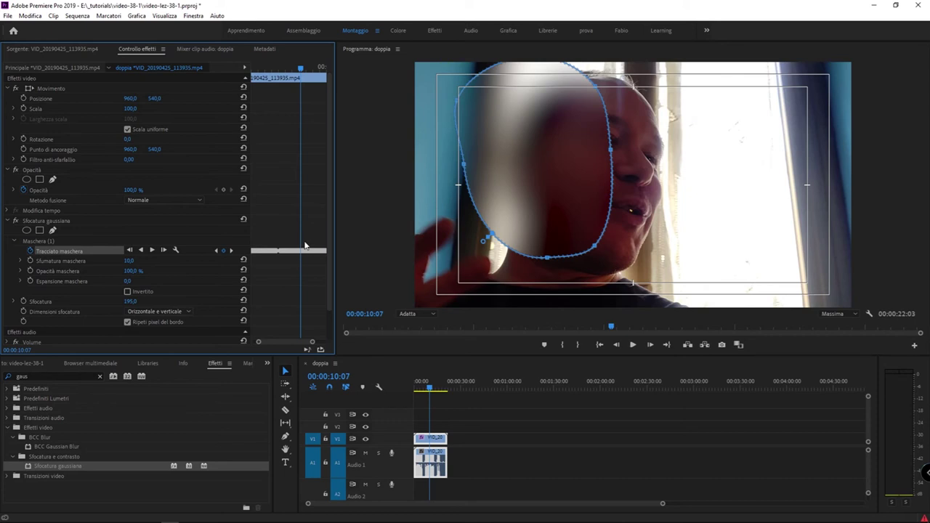
drag(305, 246, 341, 273)
key(Delete)
Delete all Mask Path keyframes from 00:00:06:24 onward.
drag(300, 71, 279, 78)
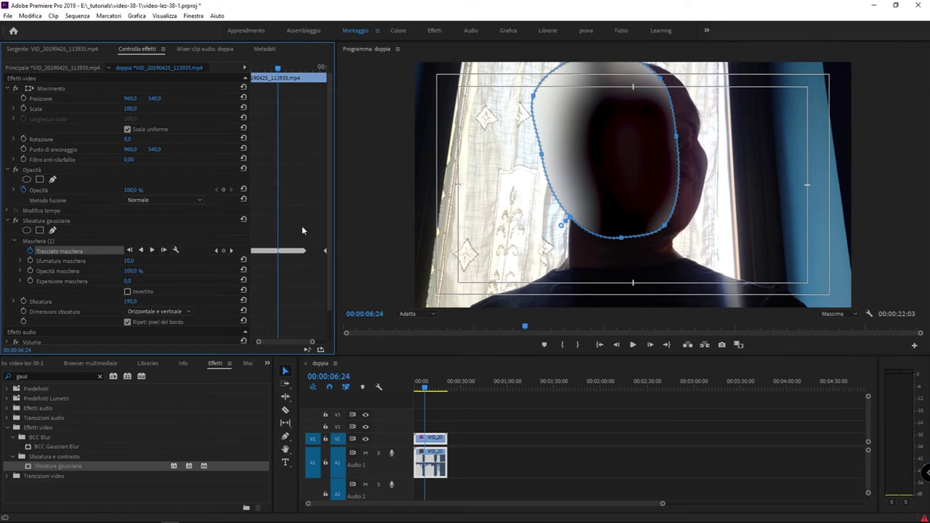
drag(283, 237, 319, 301)
click(280, 250)
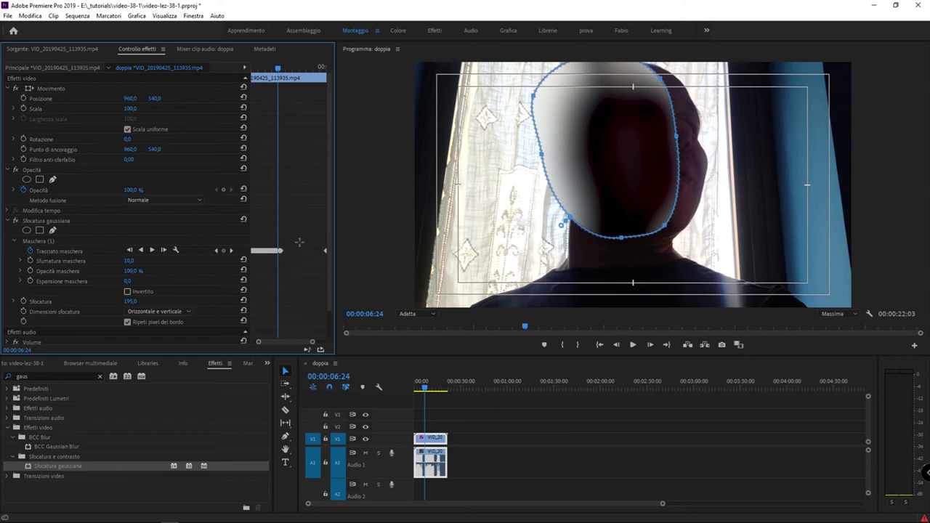
key(Delete)
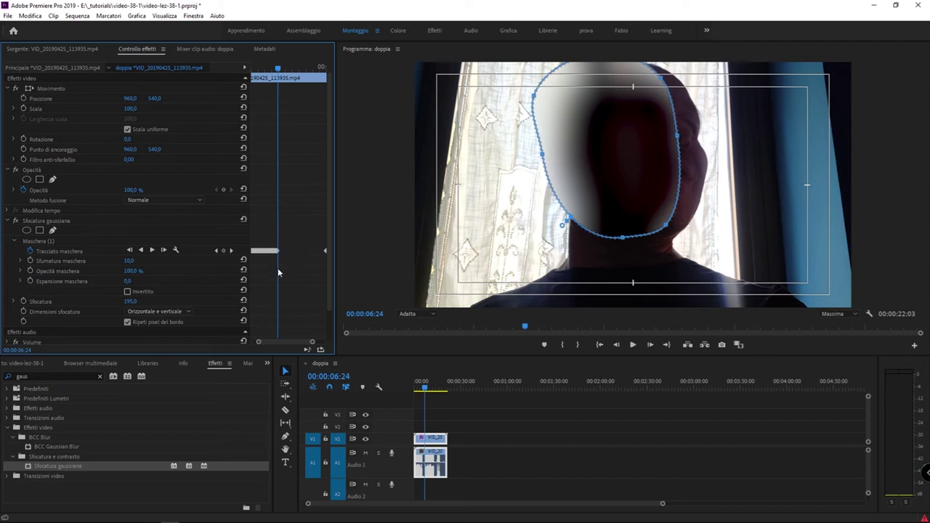
drag(309, 306, 251, 246)
key(Delete)
Re-track the mask forward from 00:00:00:00 so it stays squarely over the head.
click(427, 421)
key(Home)
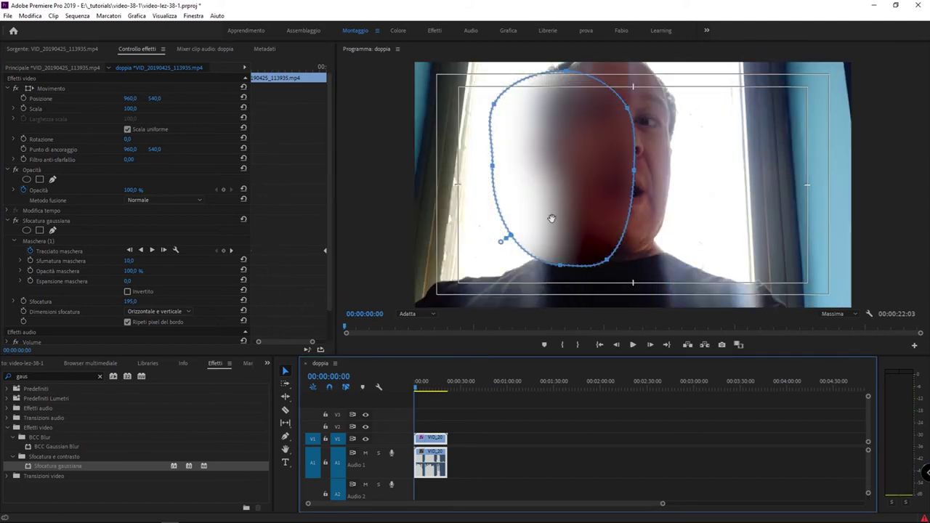
click(304, 257)
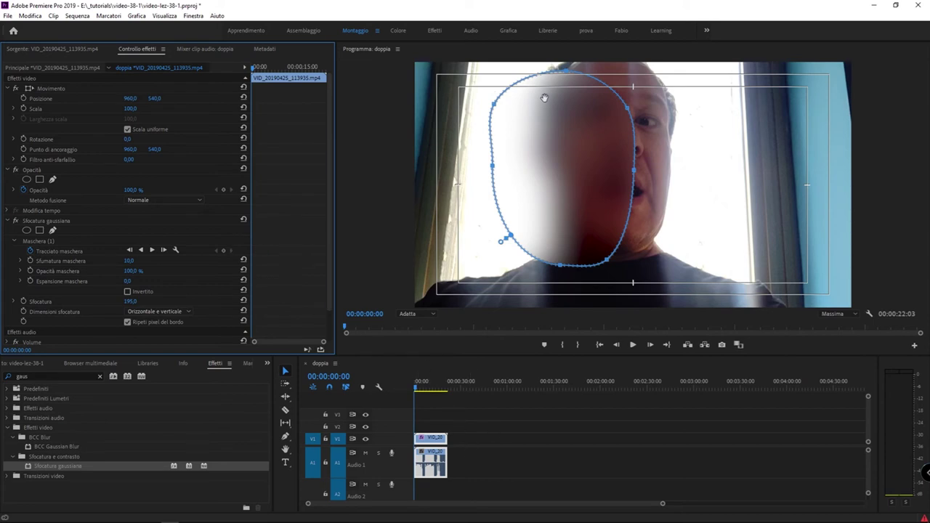
key(ctrl+t)
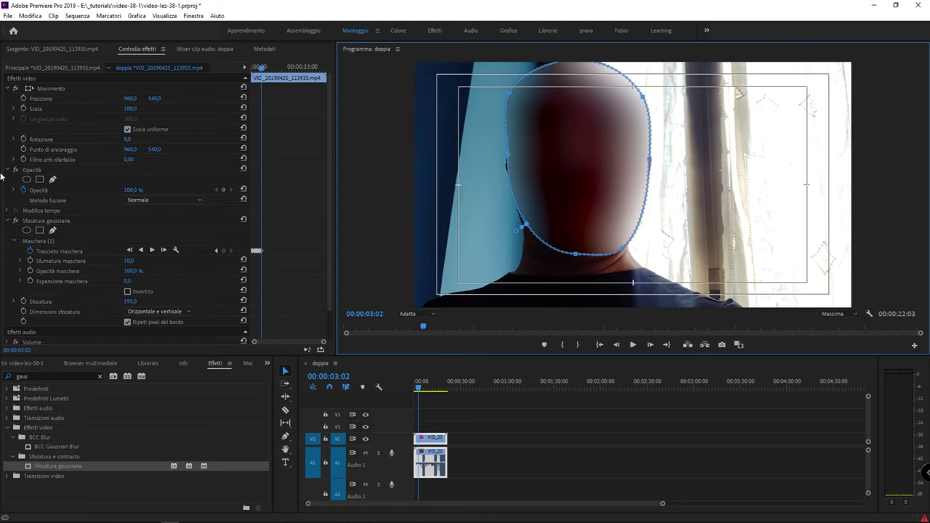
click(64, 221)
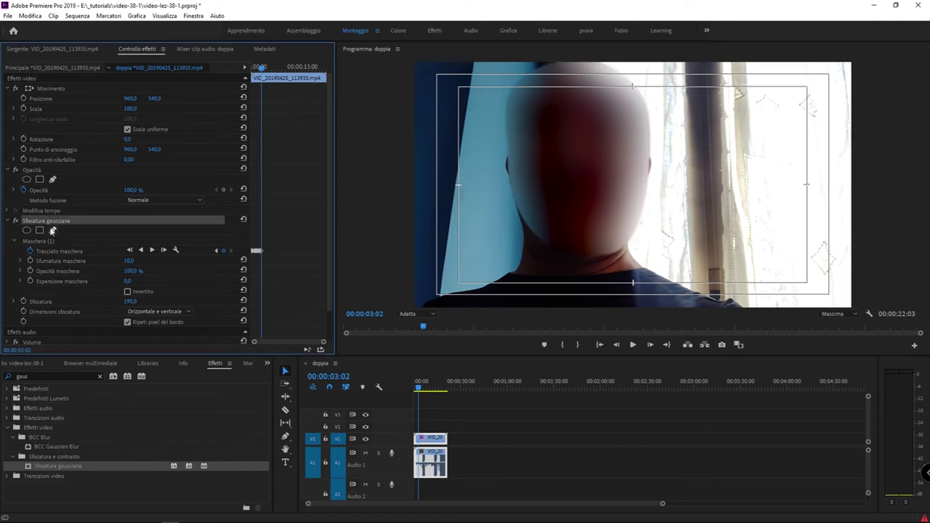
Delete Sfocatura gaussiana and apply Mosaico, found by searching 'mosaico', to the V1 clip.
key(Delete)
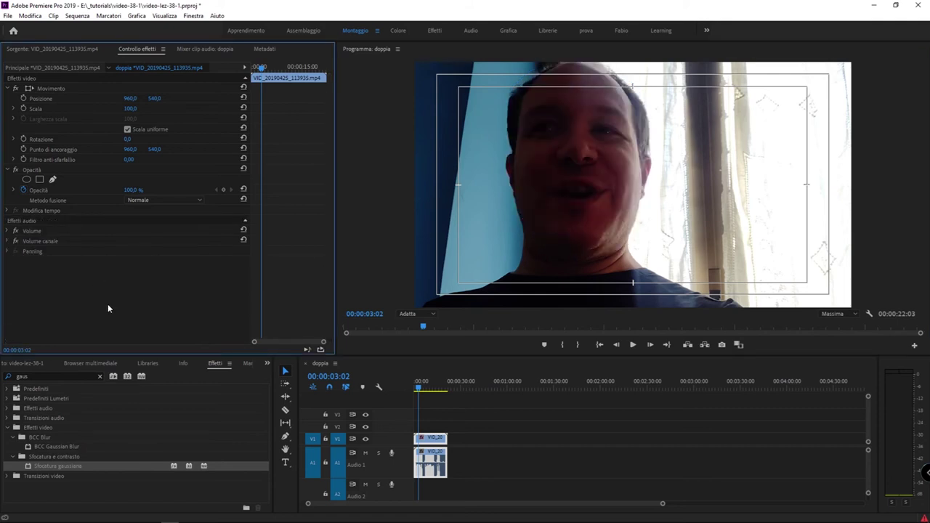
click(43, 375)
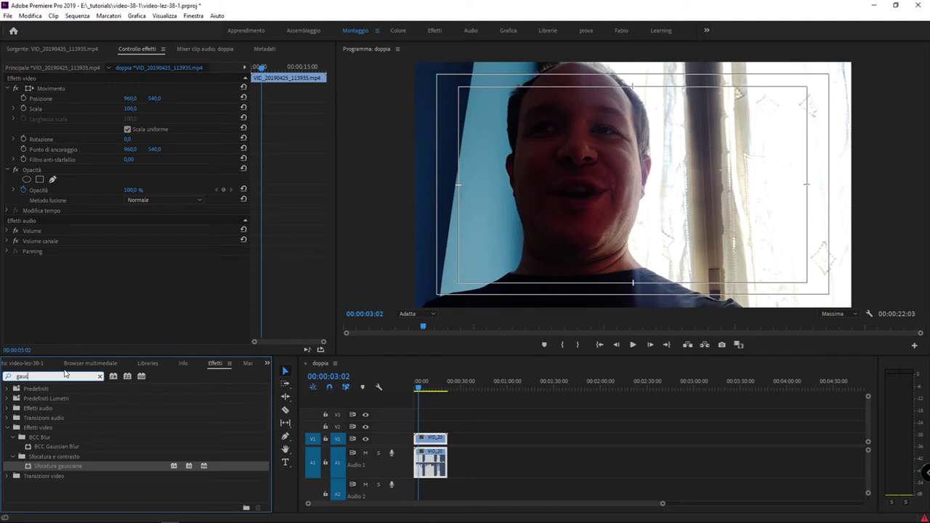
text(m)
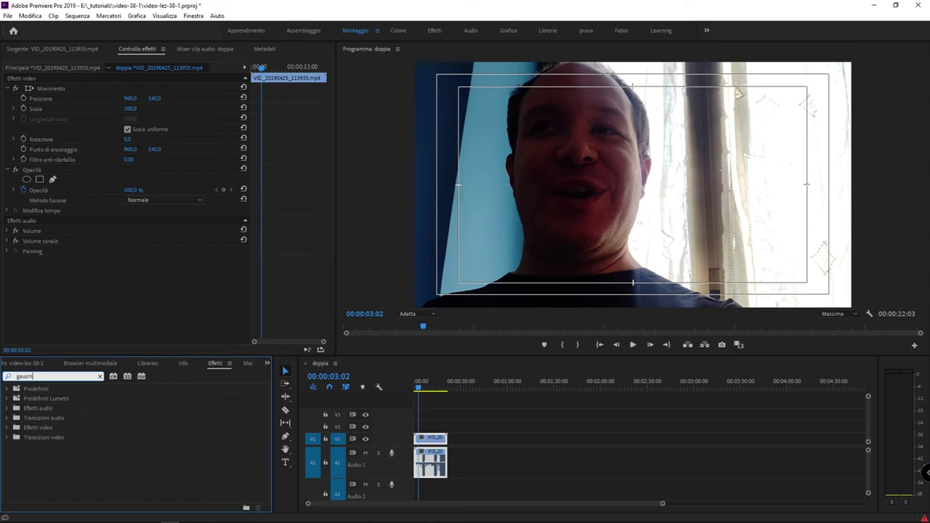
key(BackSpace)
key(BackSpace)
key(BackSpace)
text(mosaico)
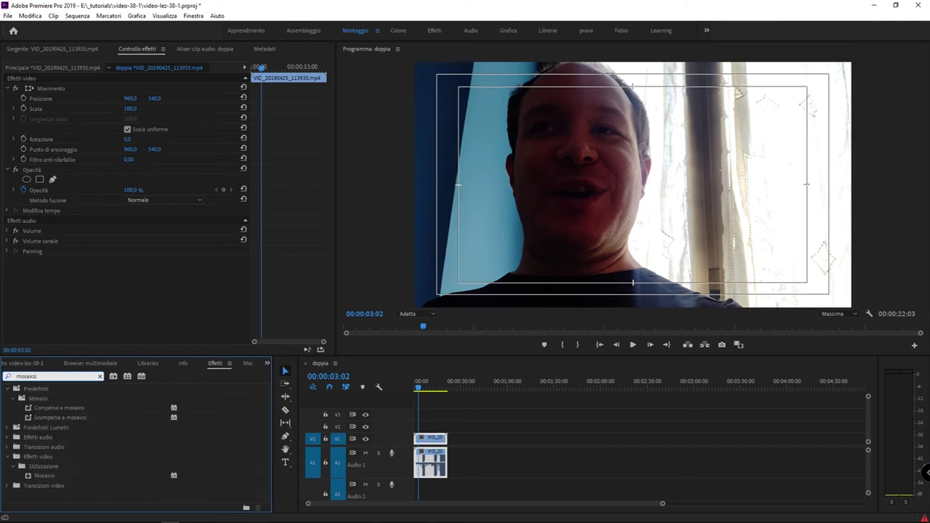
mouse_move(45, 478)
mouse_down()
mouse_move(471, 404)
mouse_move(430, 439)
mouse_up()
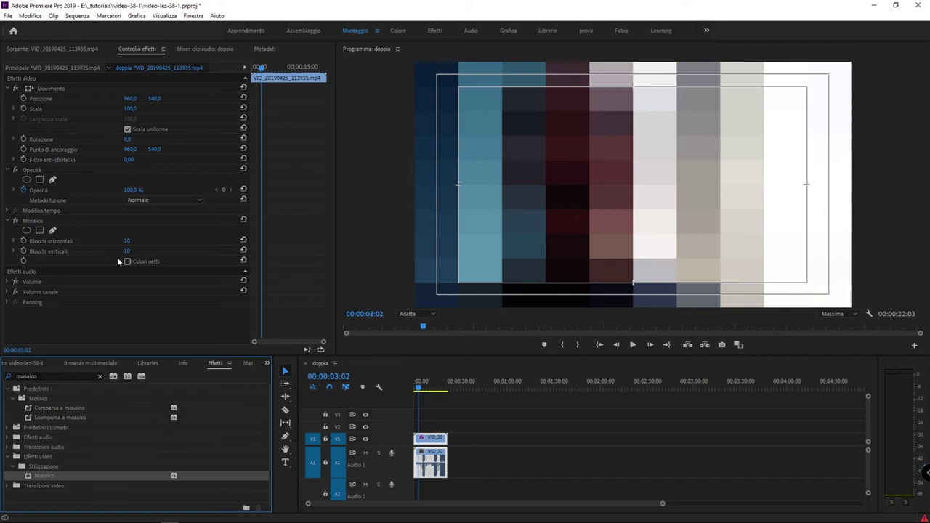
Try Mosaico block counts of 50×50, then 5×5.
click(127, 241)
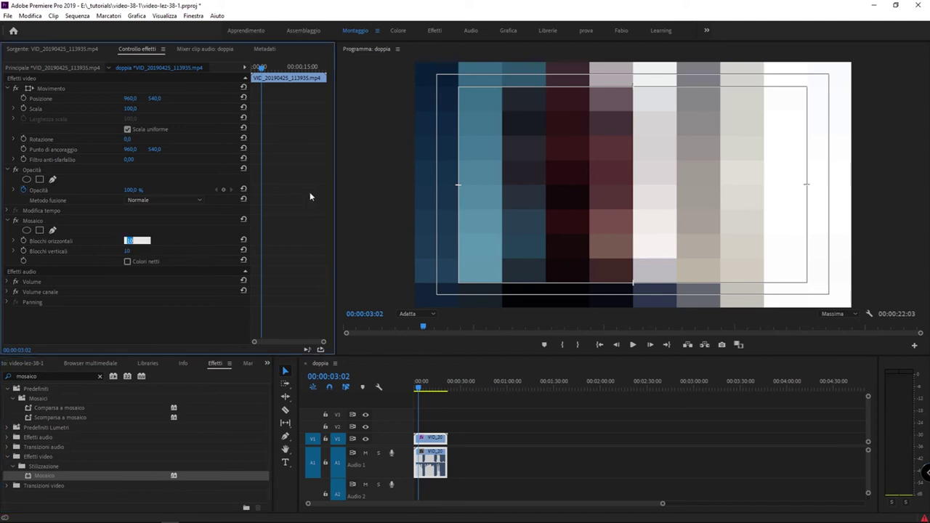
text(50)
key(Tab)
text(50)
key(Return)
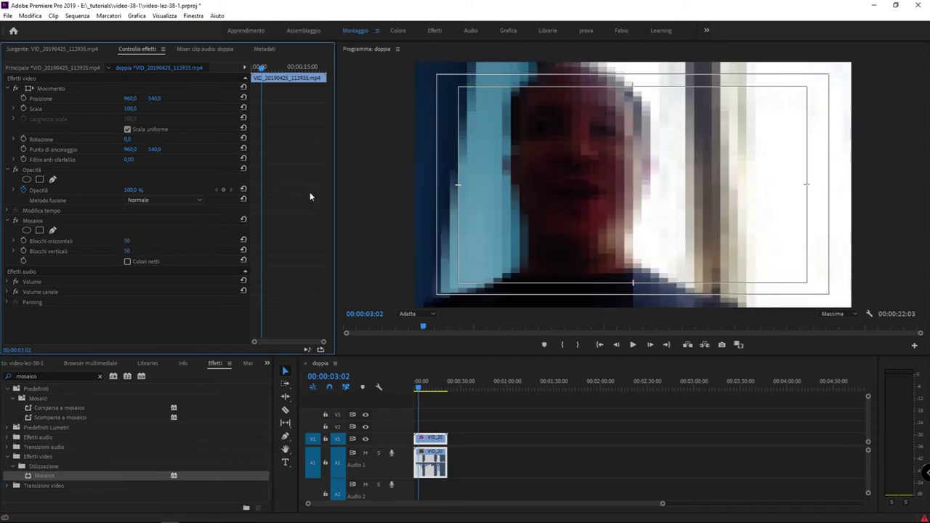
click(127, 242)
text(5)
key(Tab)
text(5)
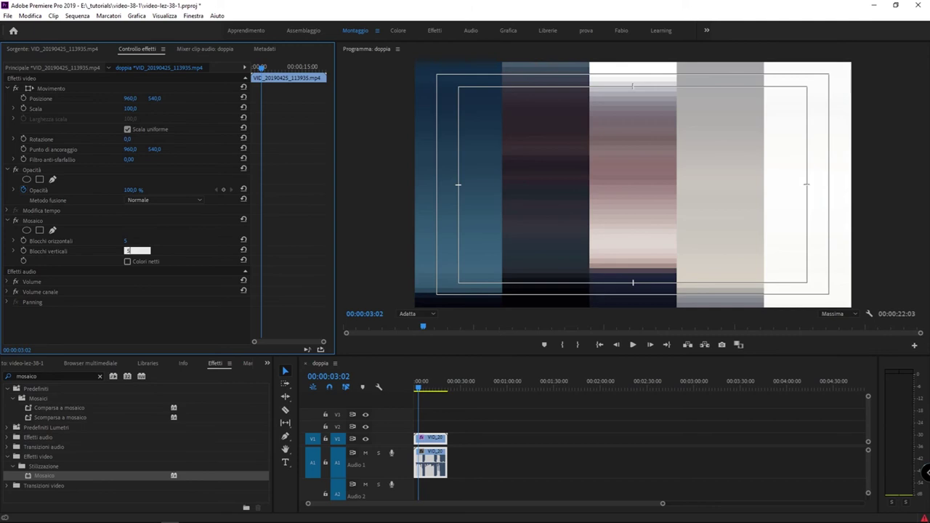
key(Return)
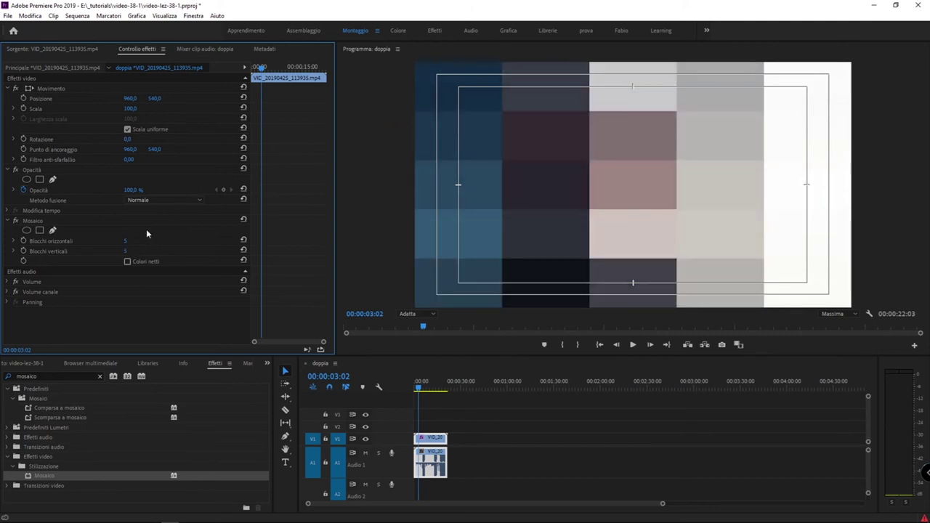
Try 100×100 Mosaico blocks, then enter 15 for both horizontal and vertical blocks.
click(123, 240)
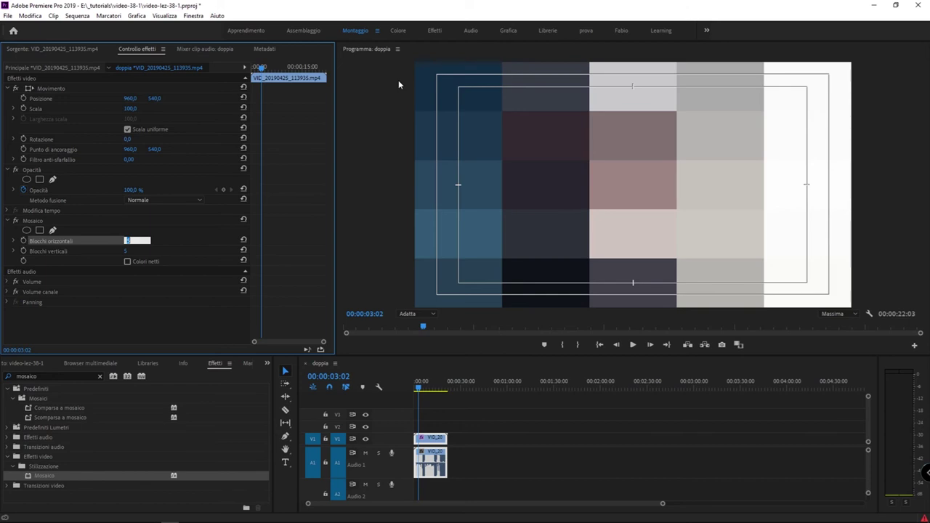
text(100)
key(Tab)
text(100)
key(Return)
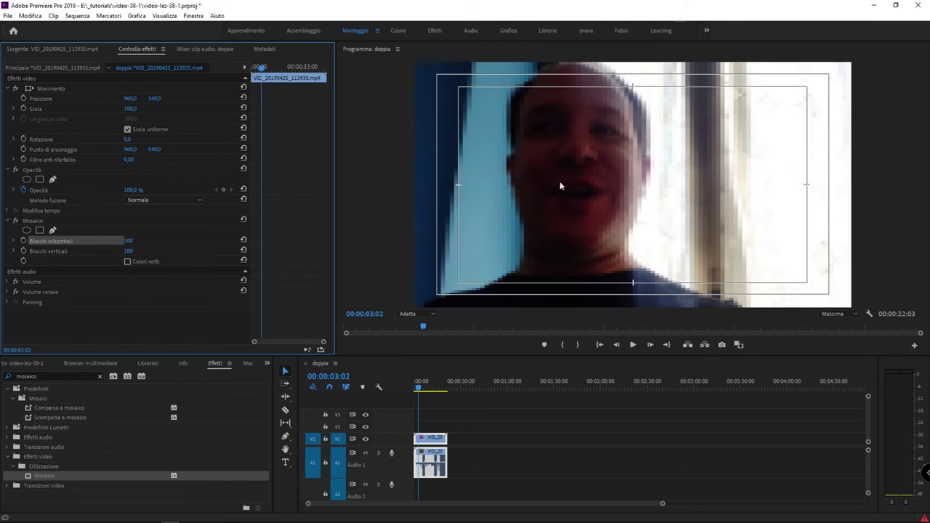
click(128, 240)
text(15)
key(Tab)
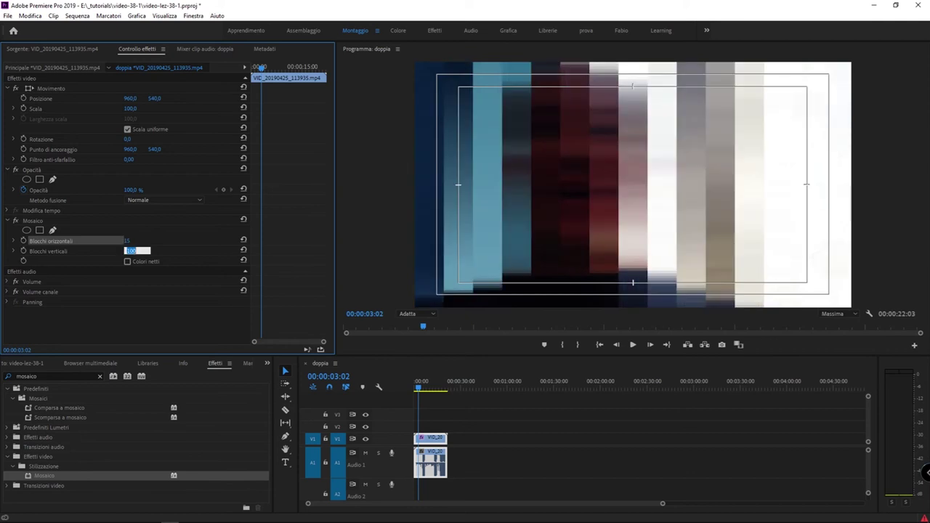
text(15)
key(Return)
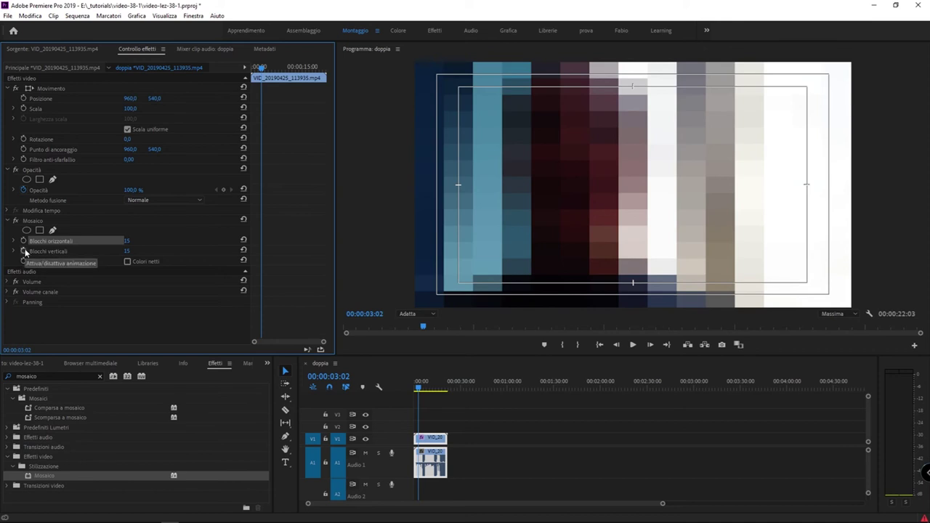
Add an elliptical mask to Mosaico and stretch it over the face, chin to both sides.
click(27, 230)
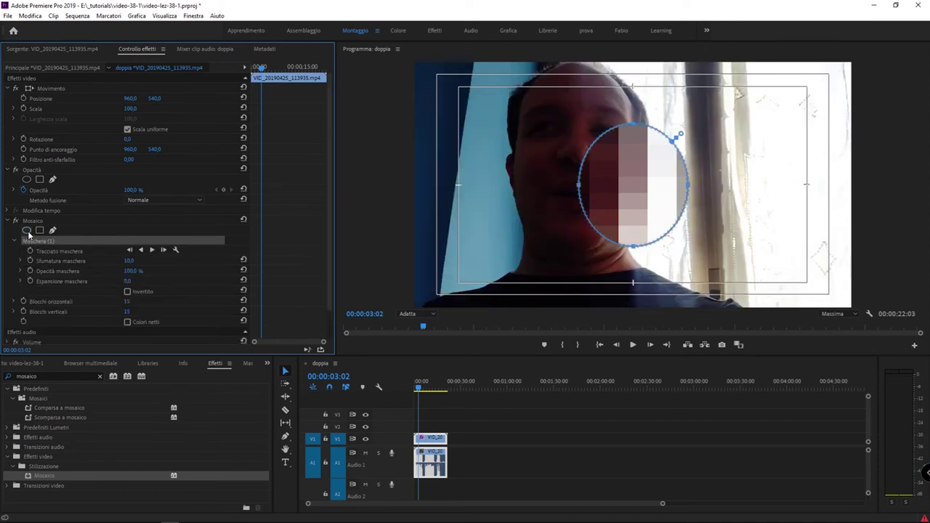
mouse_move(621, 196)
mouse_down()
mouse_move(562, 171)
mouse_move(560, 146)
mouse_up()
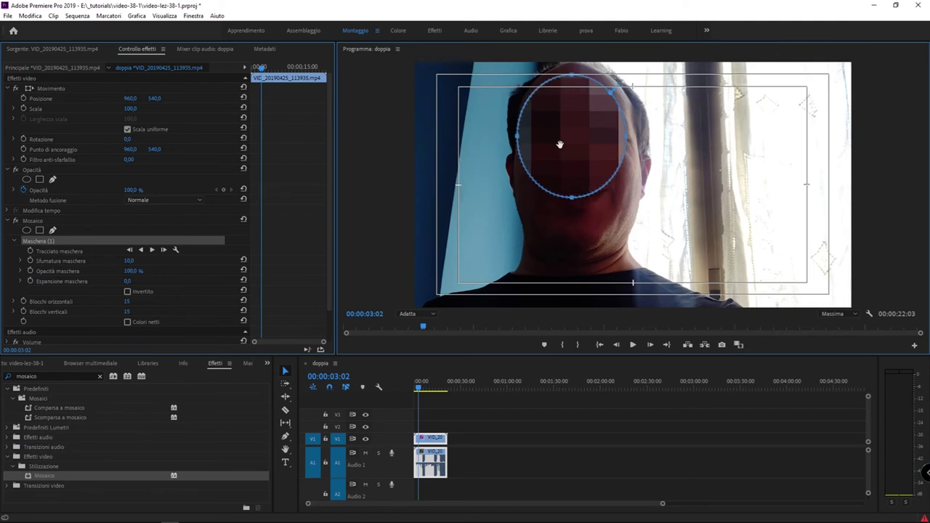
drag(573, 199, 572, 253)
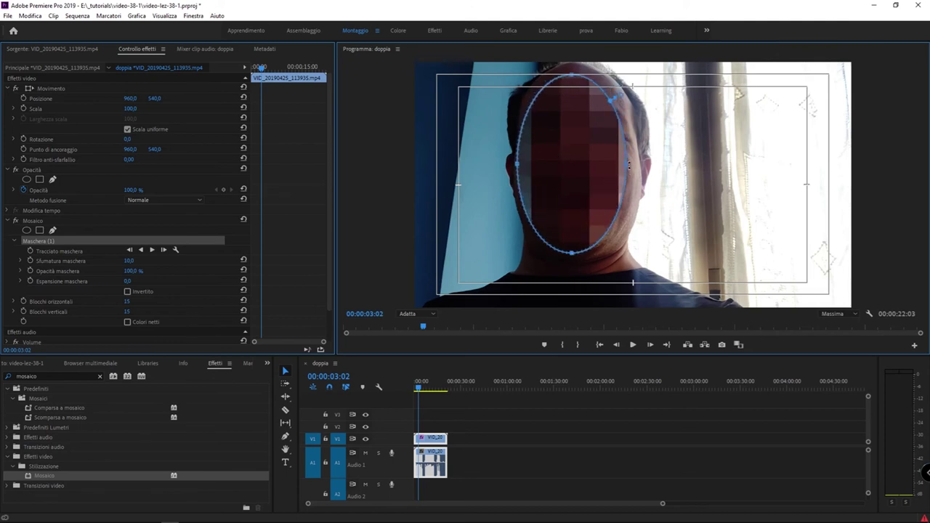
drag(626, 167, 653, 164)
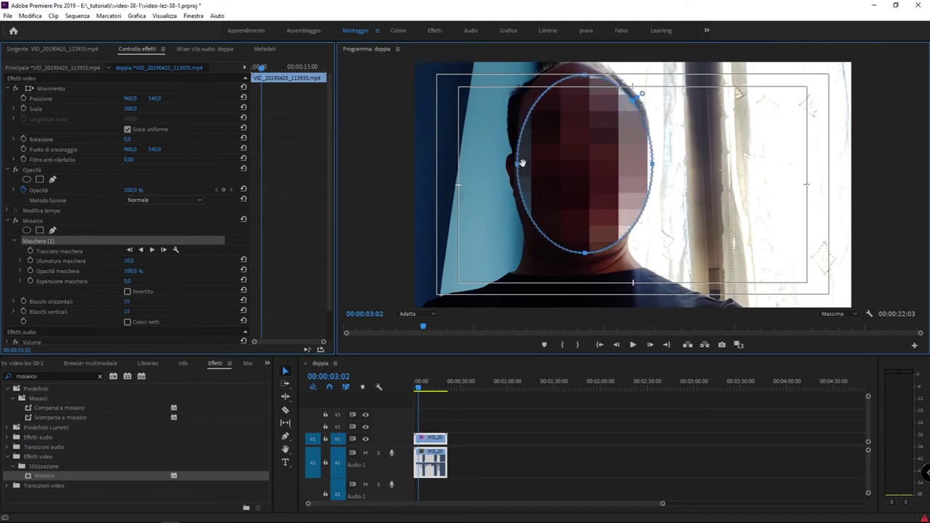
drag(517, 164, 494, 163)
mouse_move(573, 139)
mouse_down()
mouse_move(559, 129)
mouse_move(574, 151)
mouse_up()
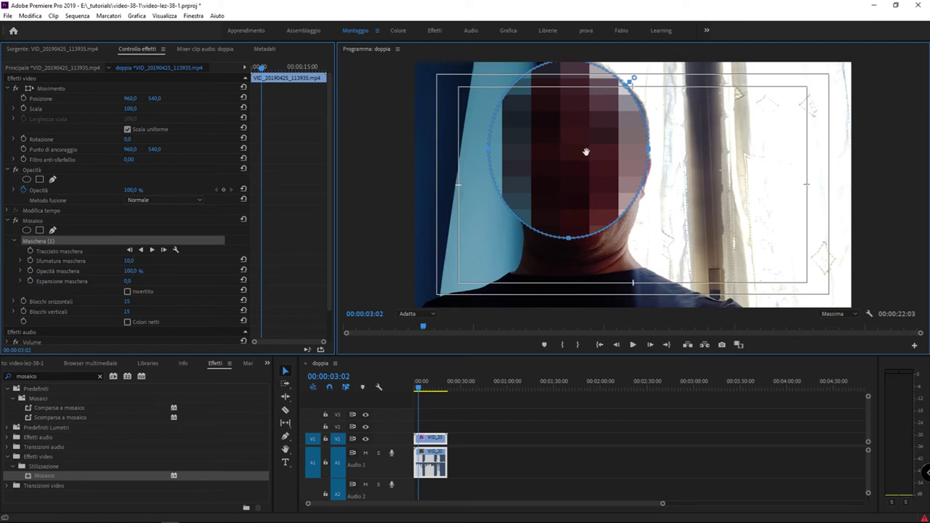
click(127, 292)
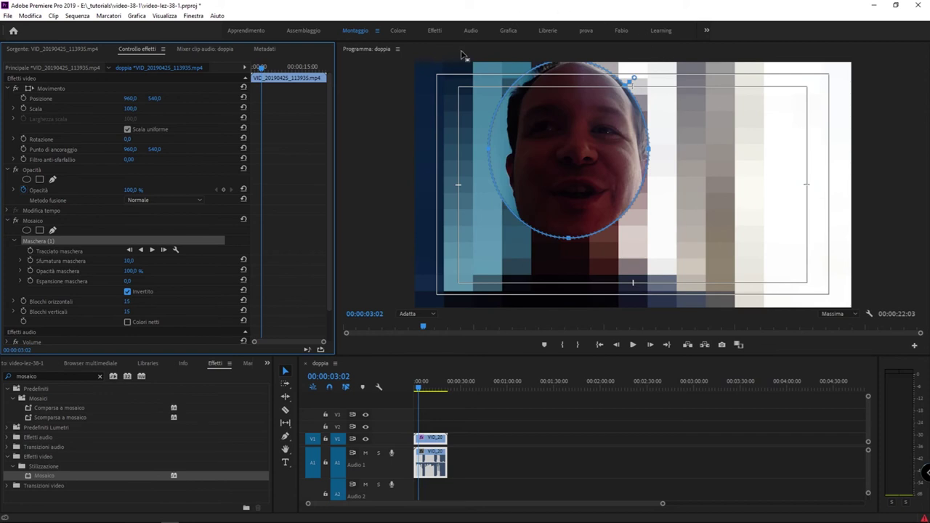
click(126, 292)
click(127, 292)
click(127, 296)
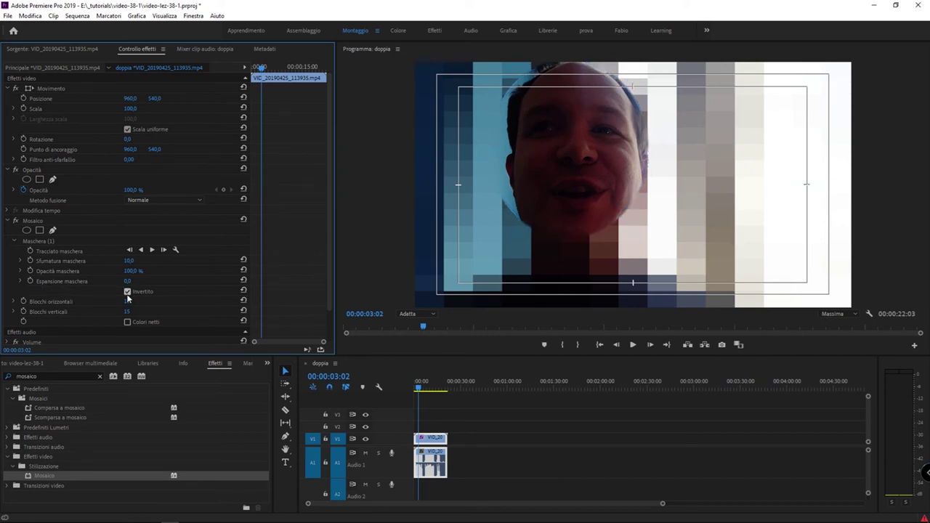
click(127, 292)
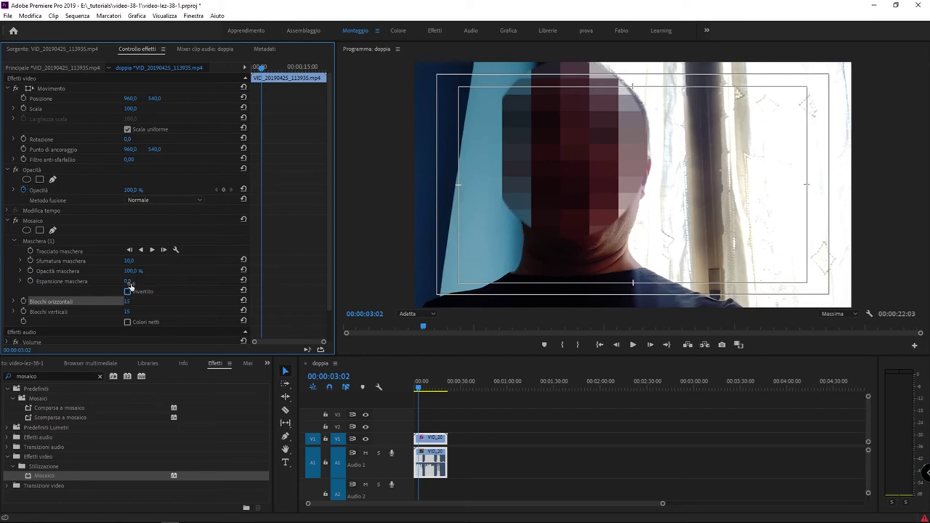
Increase the mask expansion, lower horizontal blocks to 14 and feather the pixelated edges.
drag(129, 282, 150, 282)
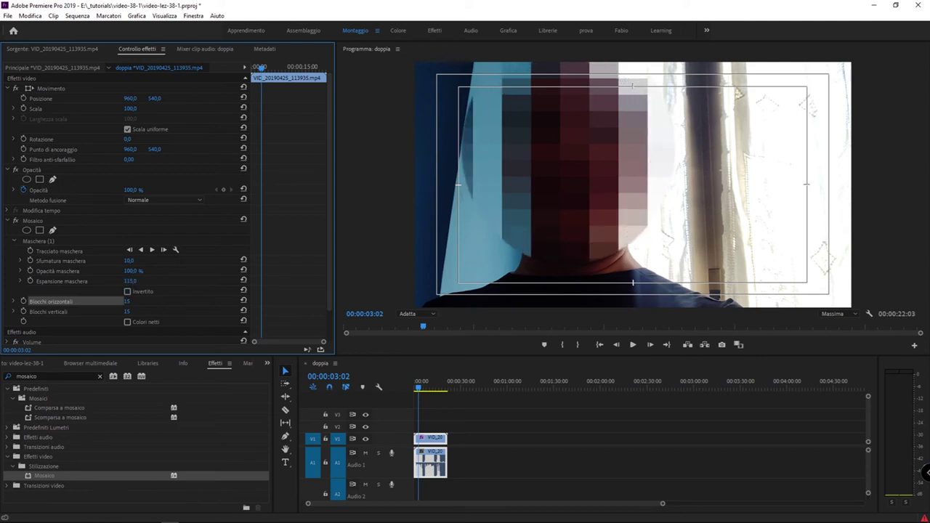
mouse_move(127, 302)
mouse_down()
mouse_move(87, 302)
mouse_move(167, 301)
mouse_move(95, 301)
mouse_up()
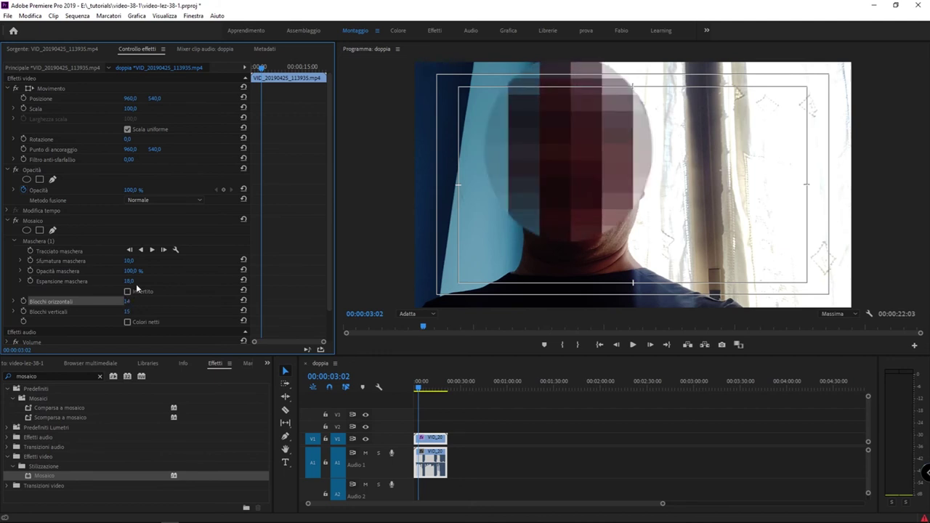
drag(128, 260, 189, 260)
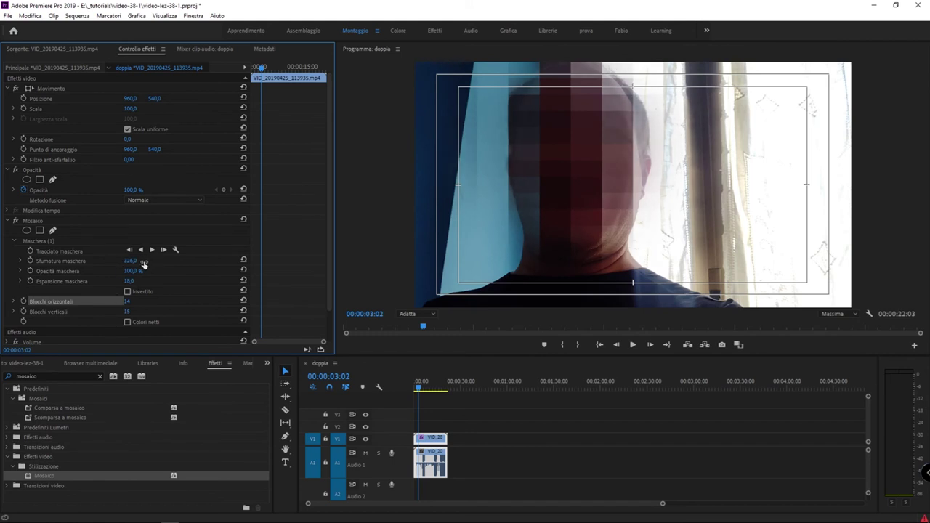
Reposition the mask over the face, then delete Maschera (1) and the Mosaico effect.
click(58, 240)
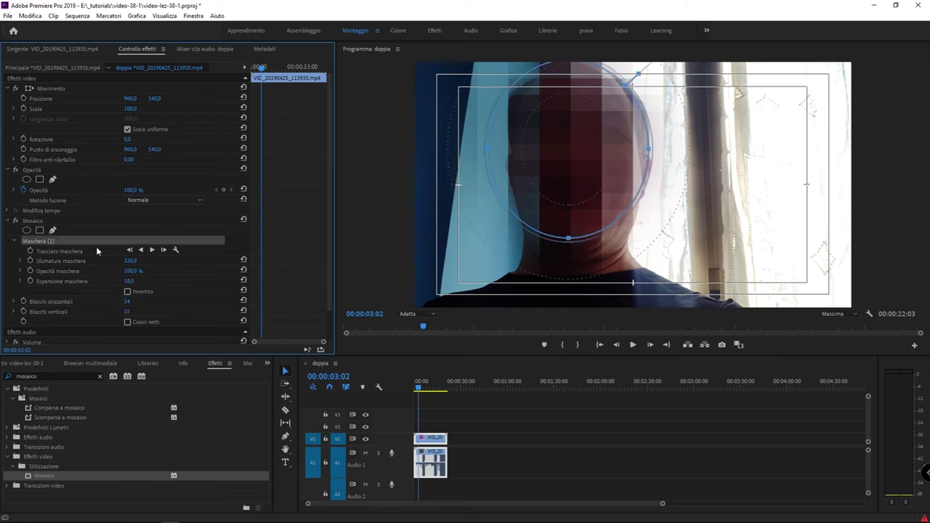
mouse_move(587, 201)
mouse_down()
mouse_move(564, 205)
mouse_move(591, 198)
mouse_move(577, 188)
mouse_up()
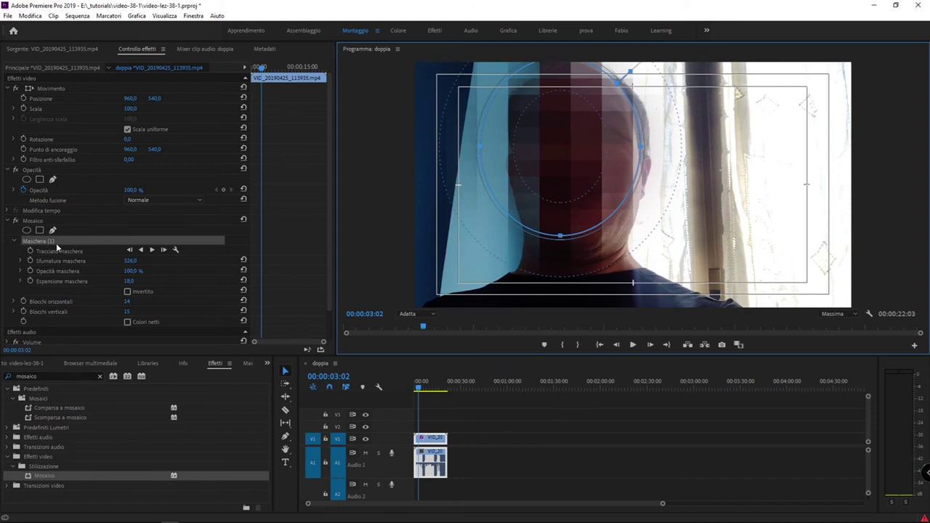
key(Delete)
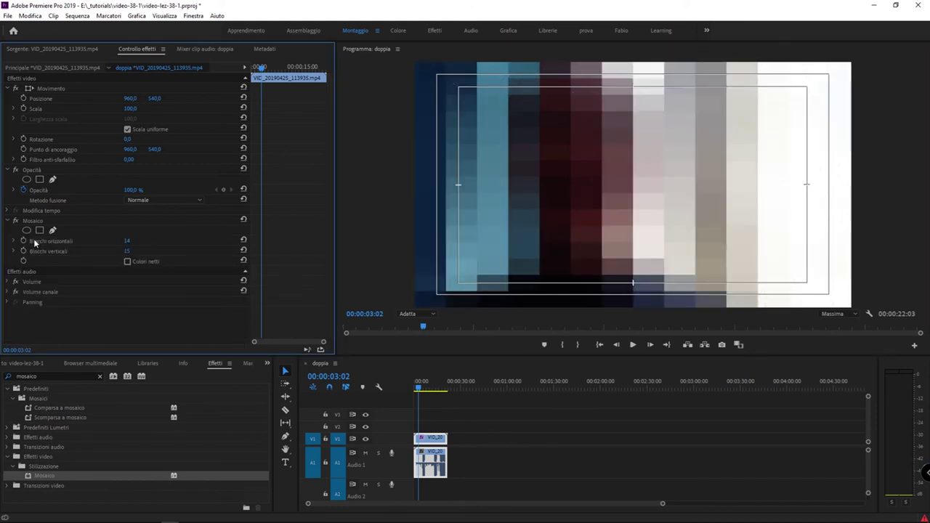
click(36, 221)
key(Delete)
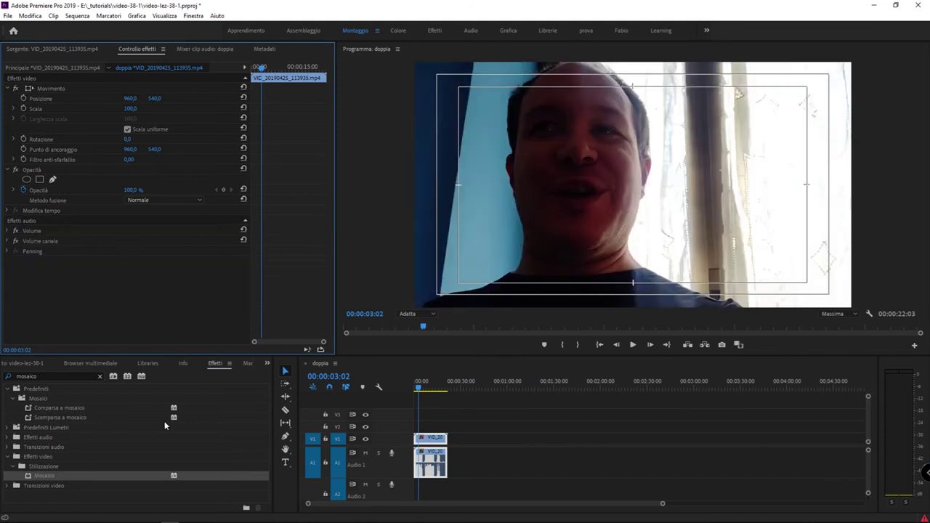
click(63, 376)
Search 'cerchio' and drag Genera > Cerchio onto the V1 clip, giving a white circle on black.
text(cerchio)
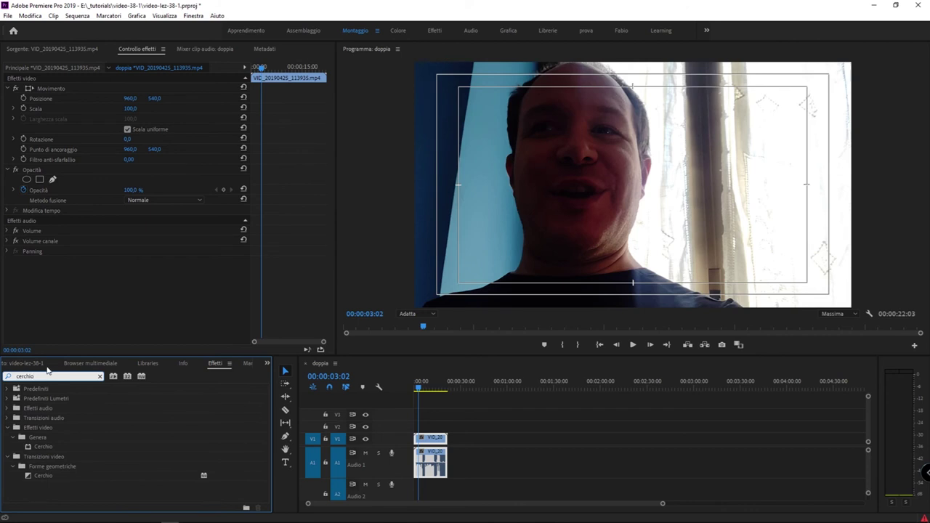
click(44, 446)
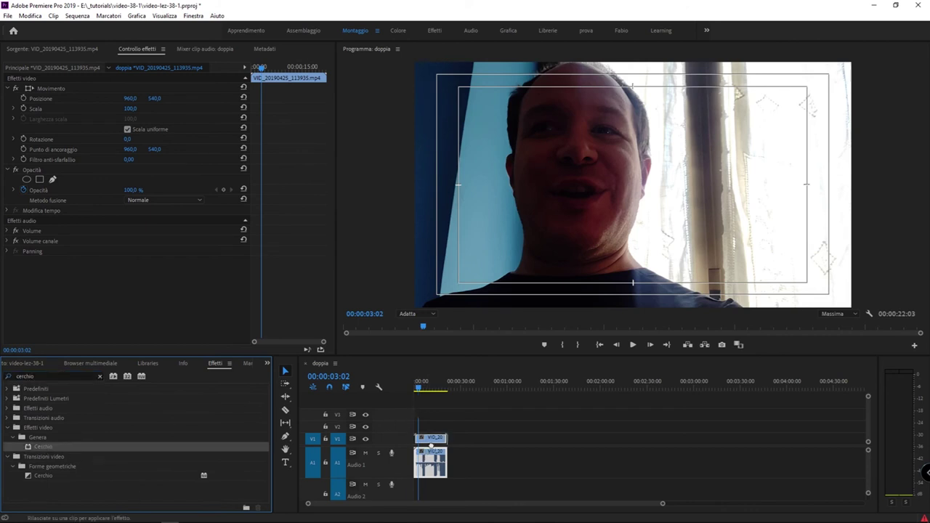
drag(325, 424, 430, 438)
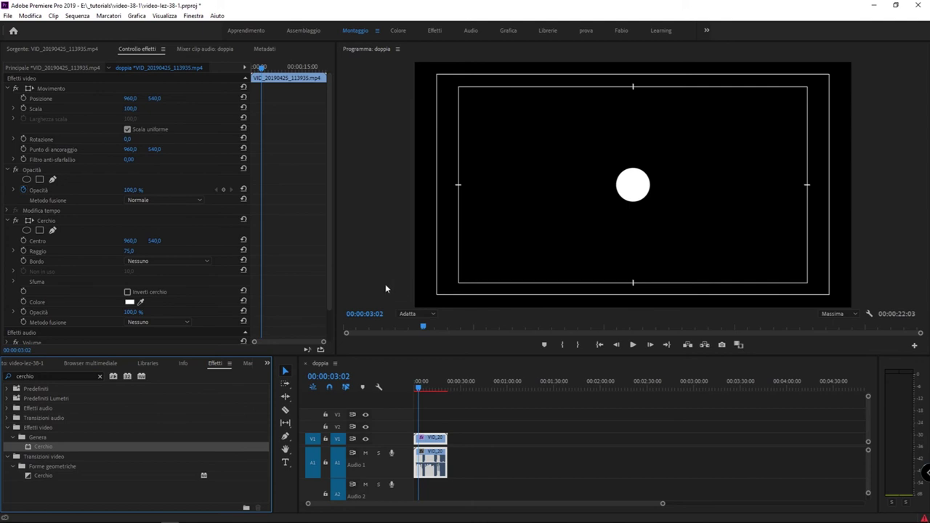
scroll(193, 287, down, 1)
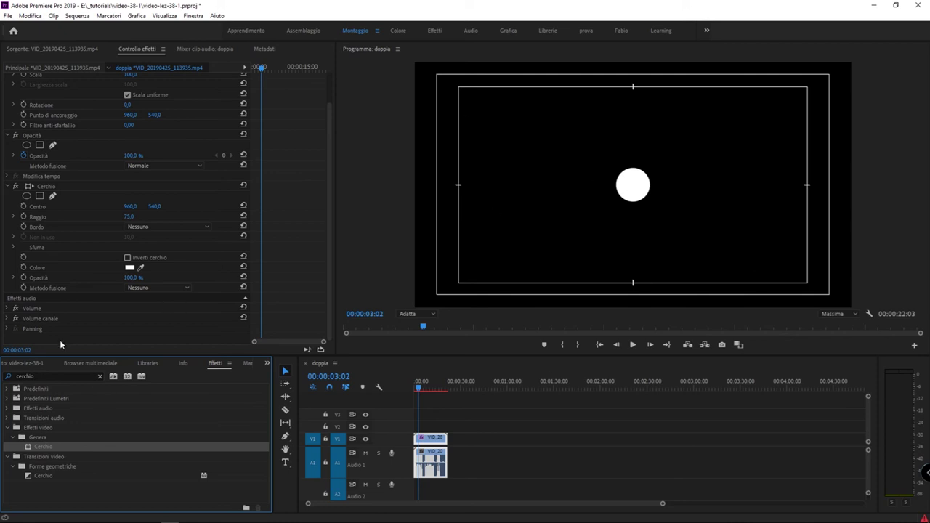
Change Cerchio's Metodo fusione from its default to Normale.
click(56, 287)
click(151, 288)
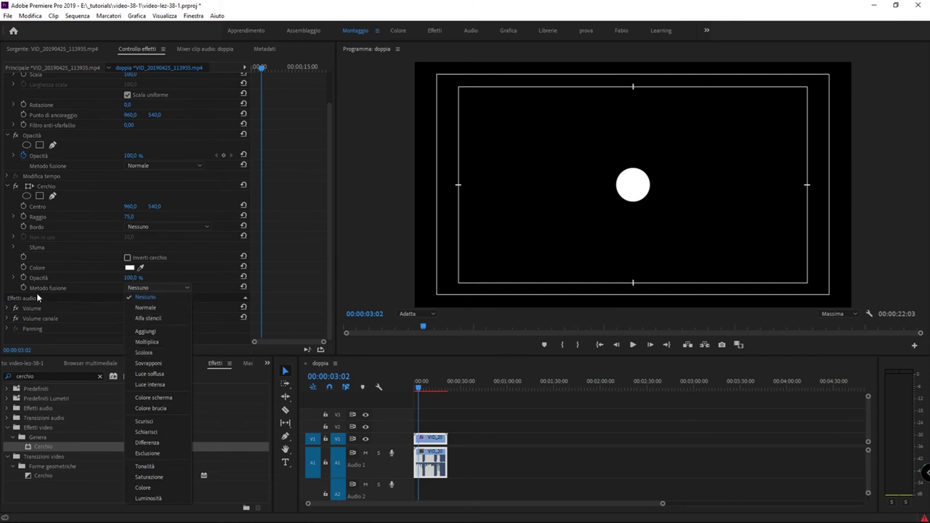
click(168, 306)
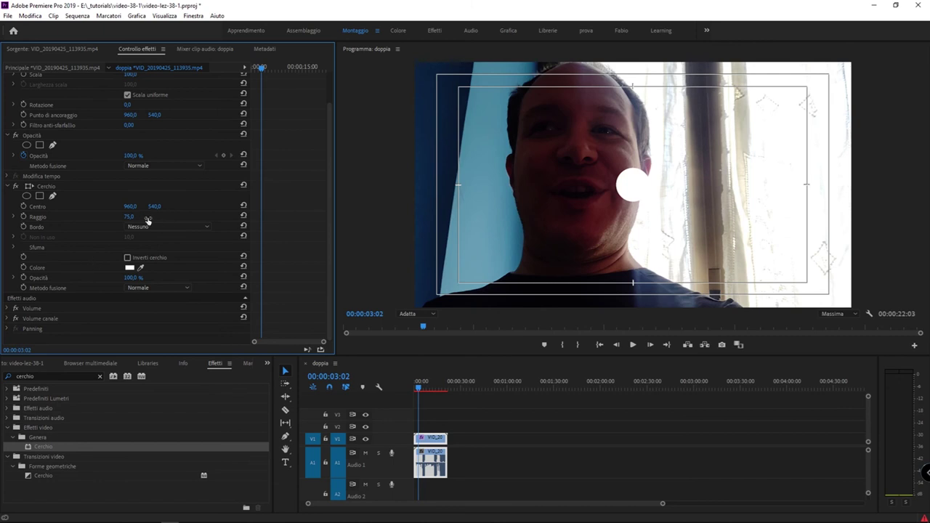
Enlarge the Cerchio radius to 267 and leave it without a border.
mouse_move(129, 216)
mouse_down()
mouse_move(268, 216)
mouse_move(254, 216)
mouse_up()
click(148, 227)
click(147, 227)
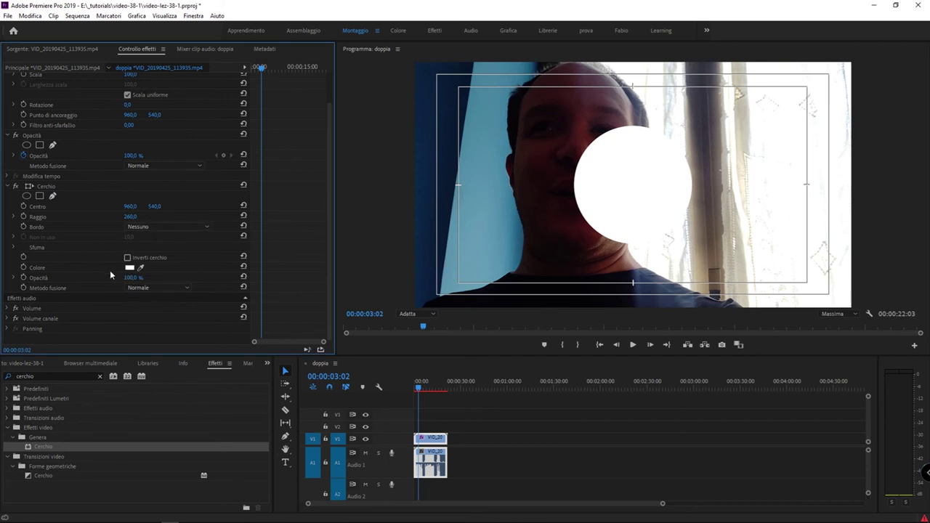
Set the Cerchio colour to pure red FF0000.
click(130, 268)
click(470, 267)
click(479, 340)
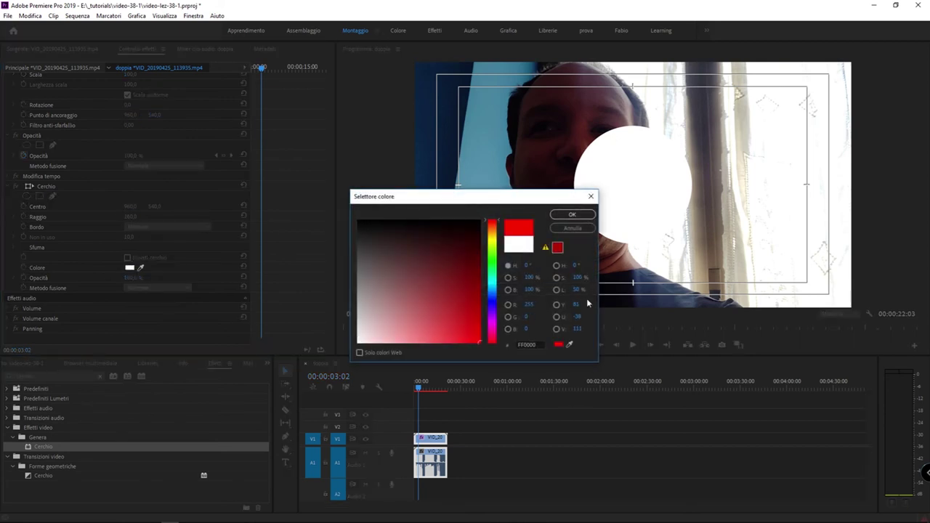
click(571, 215)
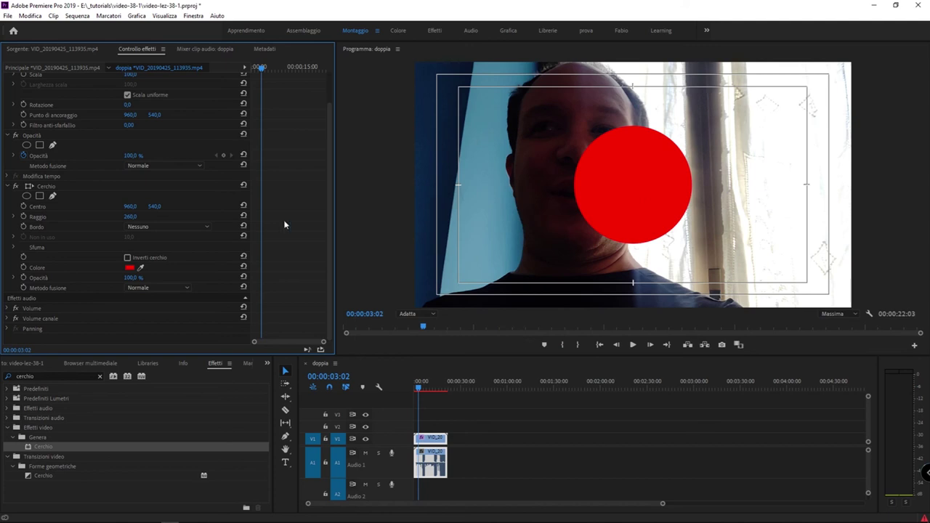
Centre the circle on the face at 707,386 and set its radius to 367.
drag(129, 206, 86, 205)
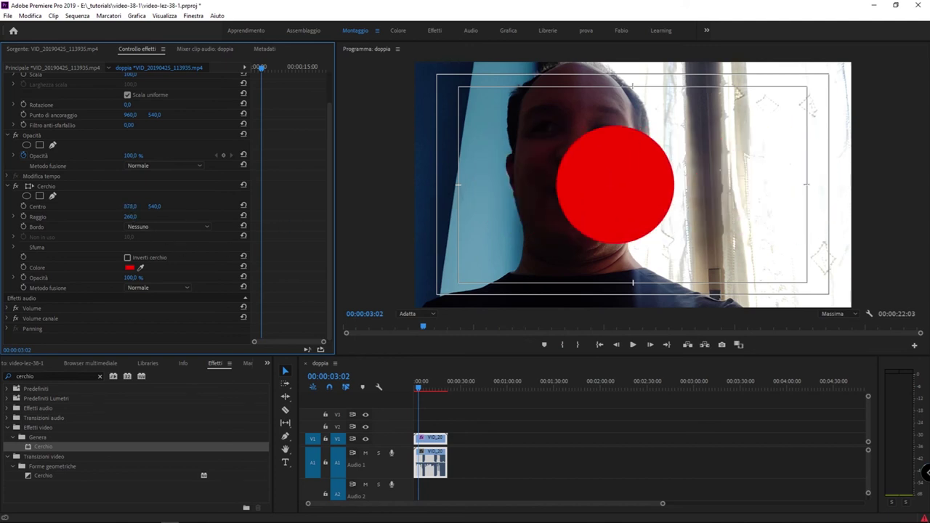
mouse_move(154, 206)
mouse_down()
mouse_move(124, 207)
mouse_move(138, 206)
mouse_up()
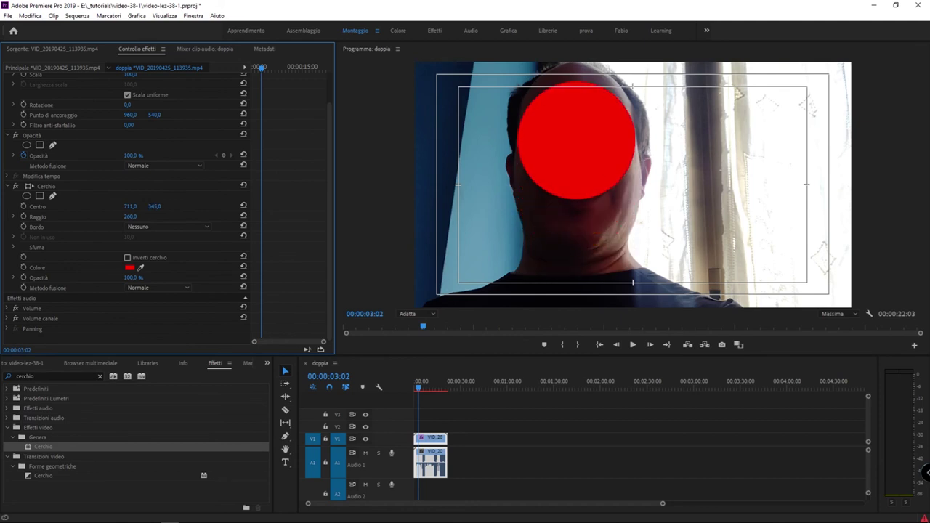
drag(154, 207, 169, 206)
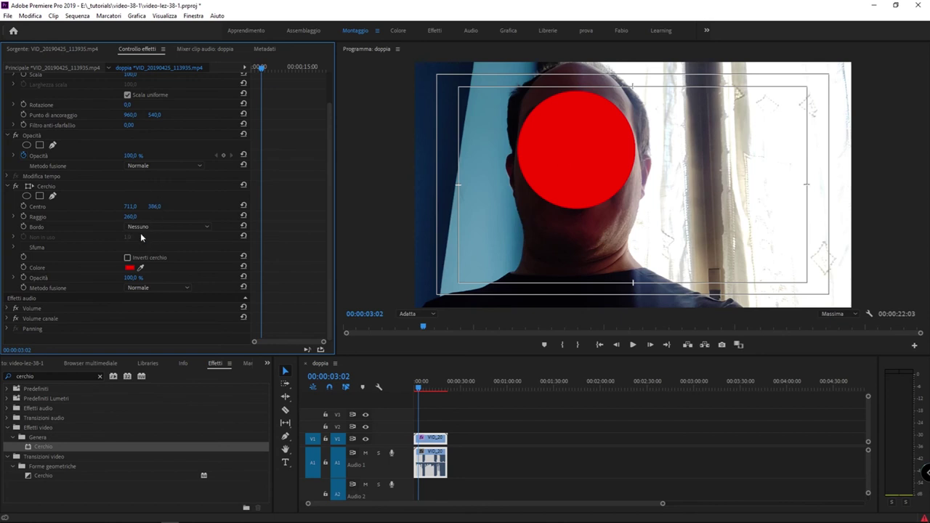
drag(131, 217, 174, 217)
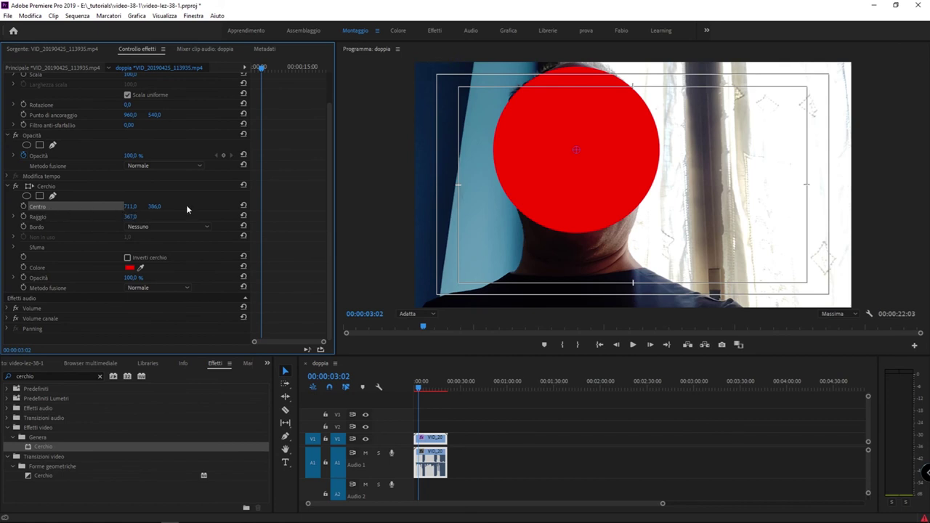
mouse_move(129, 206)
mouse_down()
mouse_move(50, 206)
mouse_move(135, 208)
mouse_up()
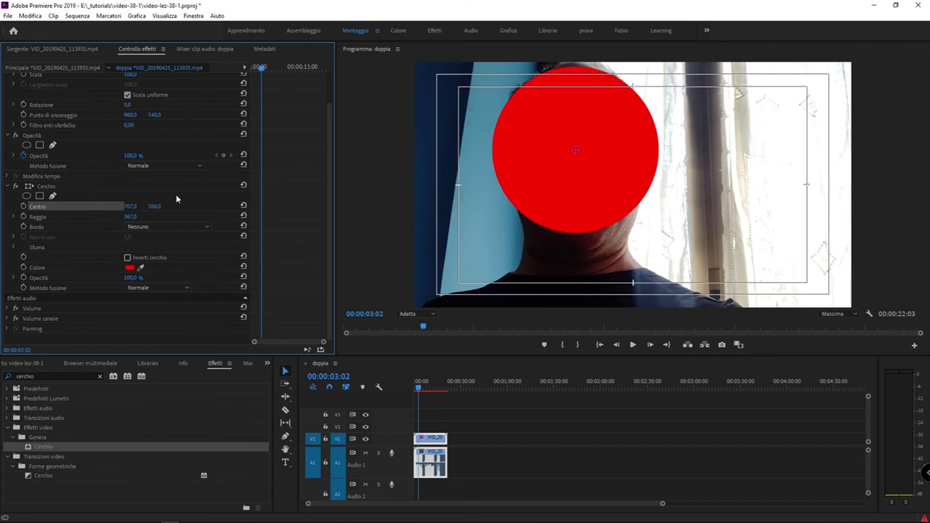
Enable Centro keyframing and set the first keyframes moving the circle with the face.
click(23, 206)
click(353, 187)
key(space)
key(space)
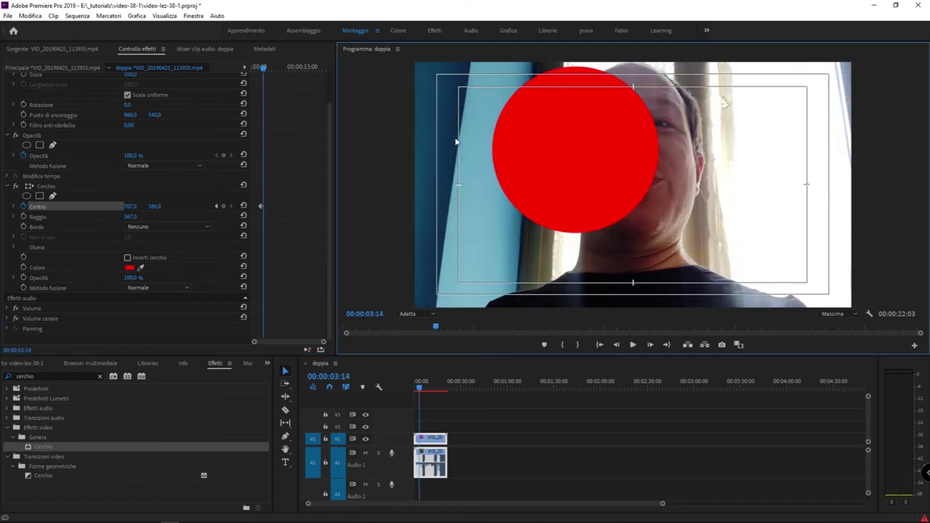
drag(130, 207, 155, 245)
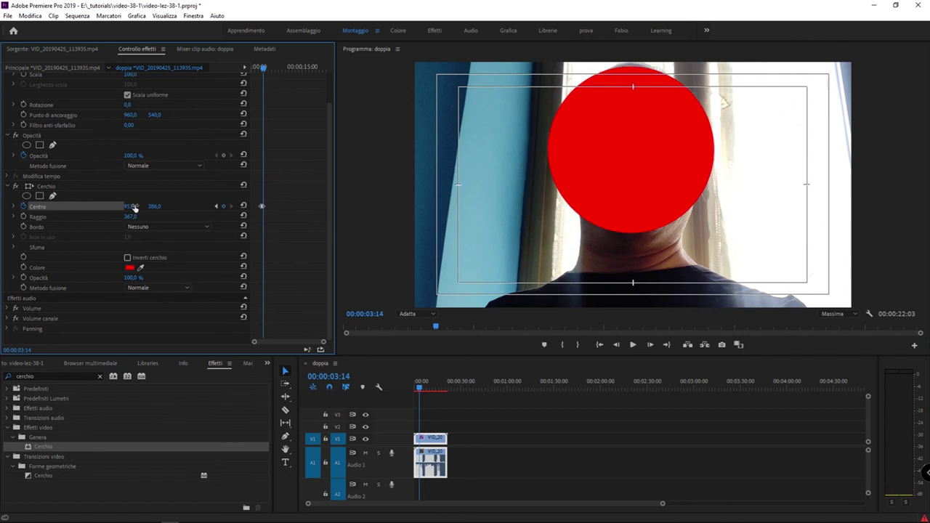
key(space)
key(space)
drag(130, 207, 123, 207)
key(space)
key(space)
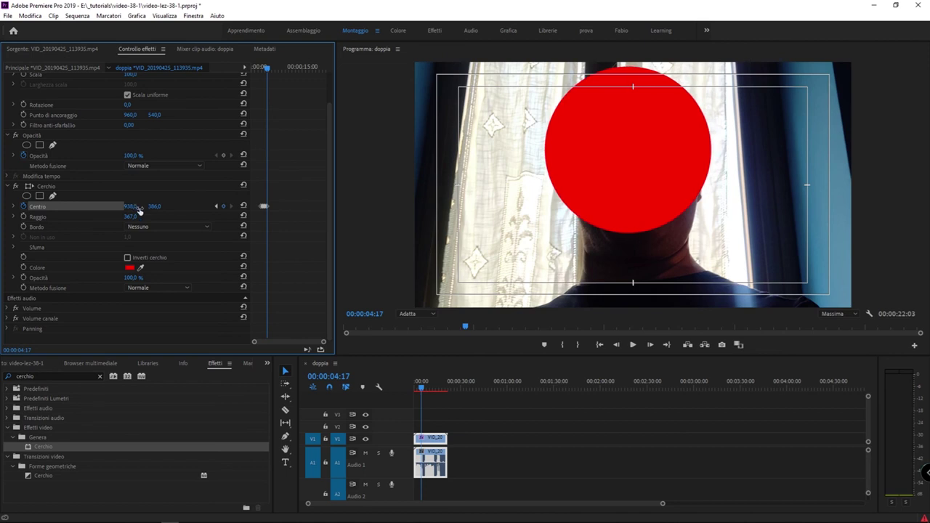
Add further Centro keyframes so the circle follows the face later in the clip.
key(space)
drag(134, 207, 120, 207)
key(space)
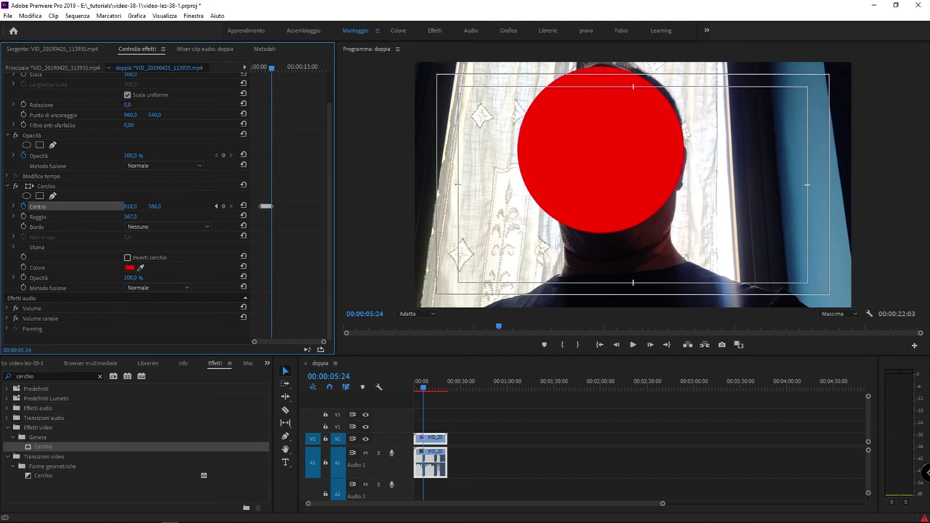
key(space)
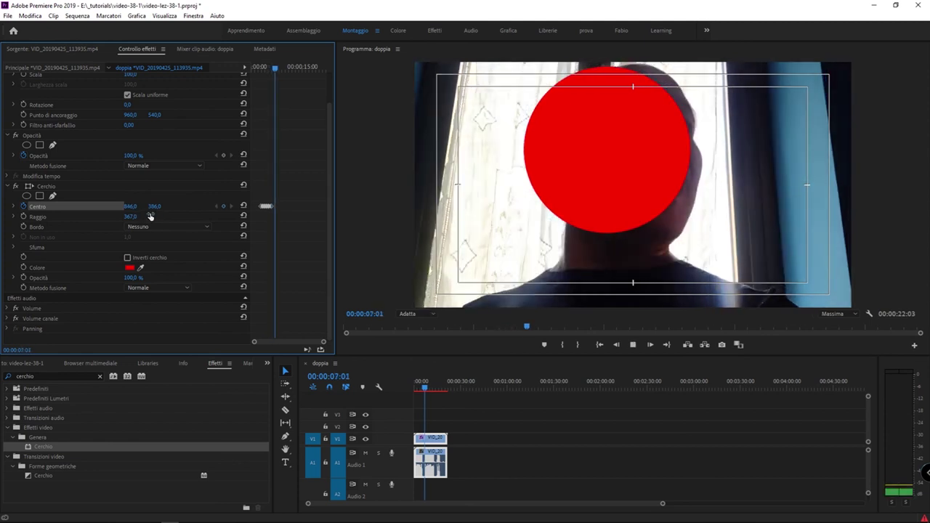
drag(132, 207, 122, 207)
key(space)
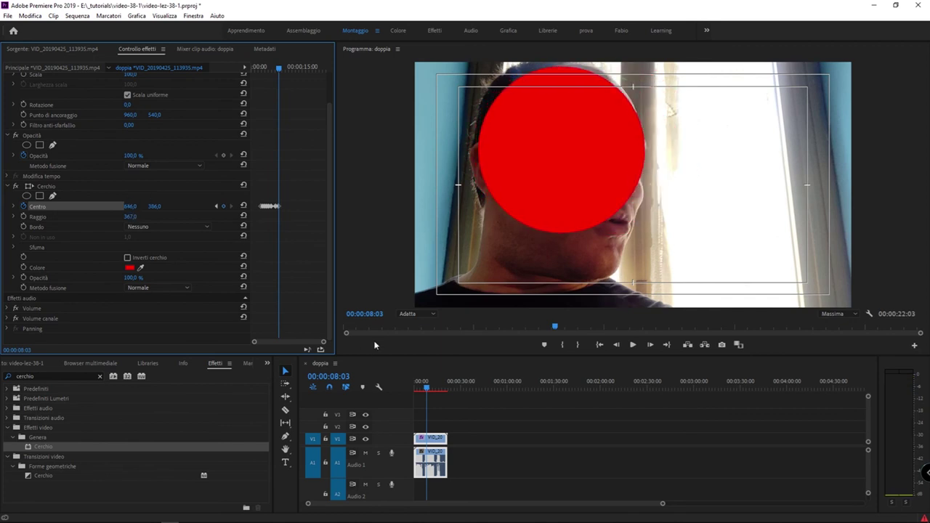
Replay the clip from the start to check the circle tracks the face.
click(420, 385)
key(space)
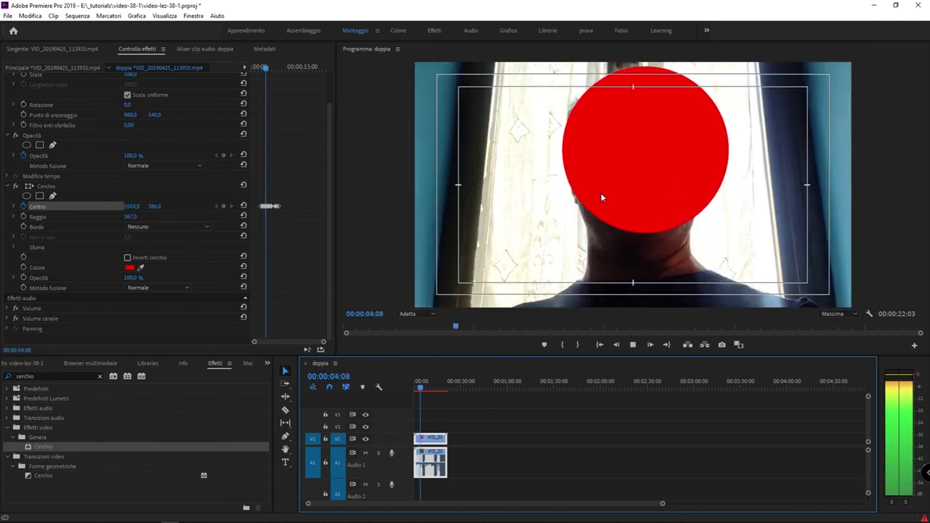
key(space)
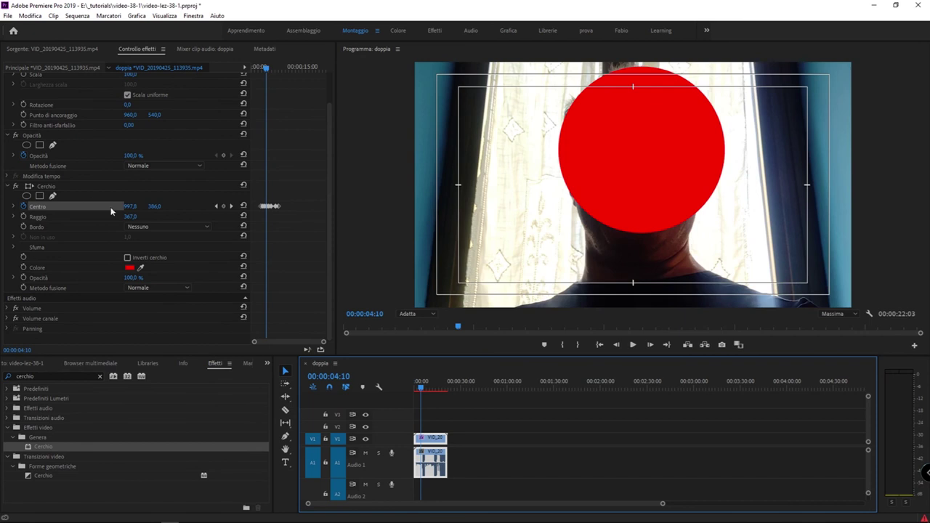
Add an elliptical mask to Cerchio and drag it down over the mouth and chin.
click(26, 196)
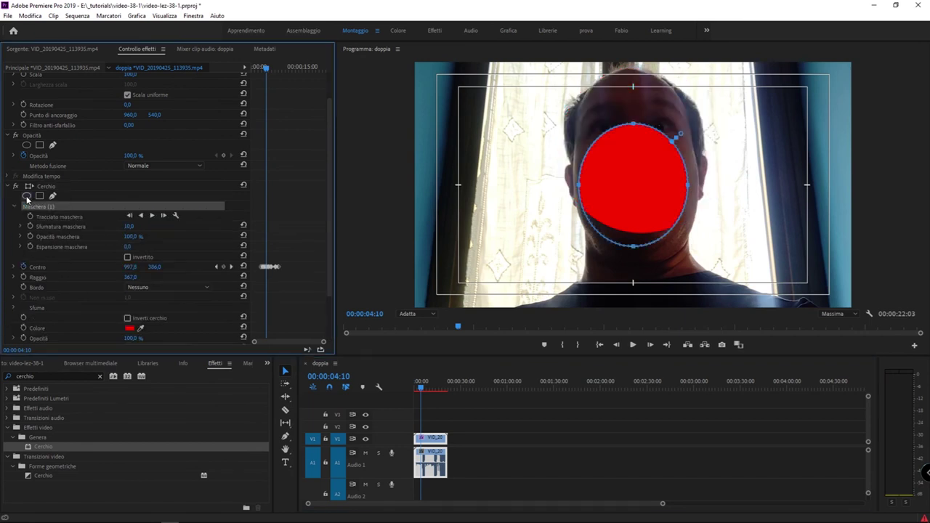
mouse_move(629, 184)
mouse_down()
mouse_move(569, 61)
mouse_move(640, 151)
mouse_up()
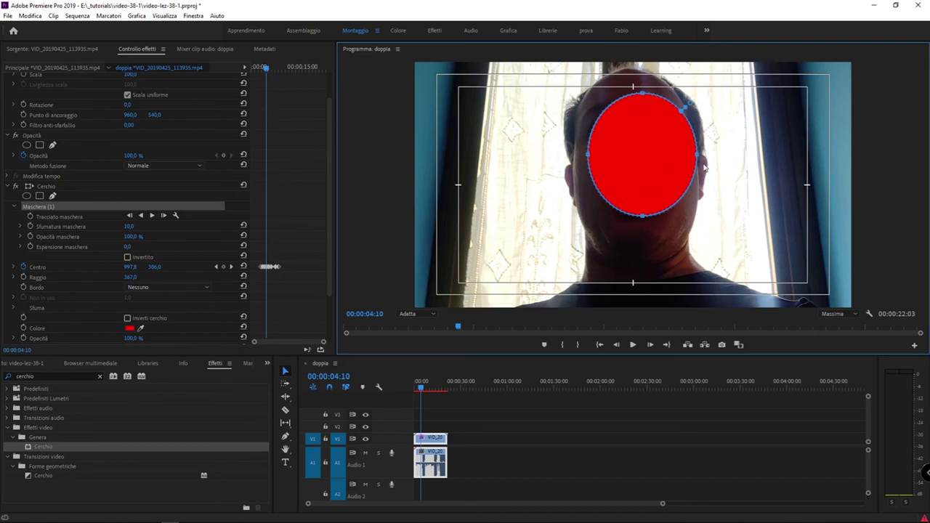
mouse_move(643, 181)
mouse_down()
mouse_move(636, 165)
mouse_move(639, 266)
mouse_move(603, 242)
mouse_move(661, 89)
mouse_up()
mouse_move(542, 159)
mouse_down()
mouse_move(581, 72)
mouse_move(671, 239)
mouse_move(689, 120)
mouse_move(589, 169)
mouse_move(636, 169)
mouse_up()
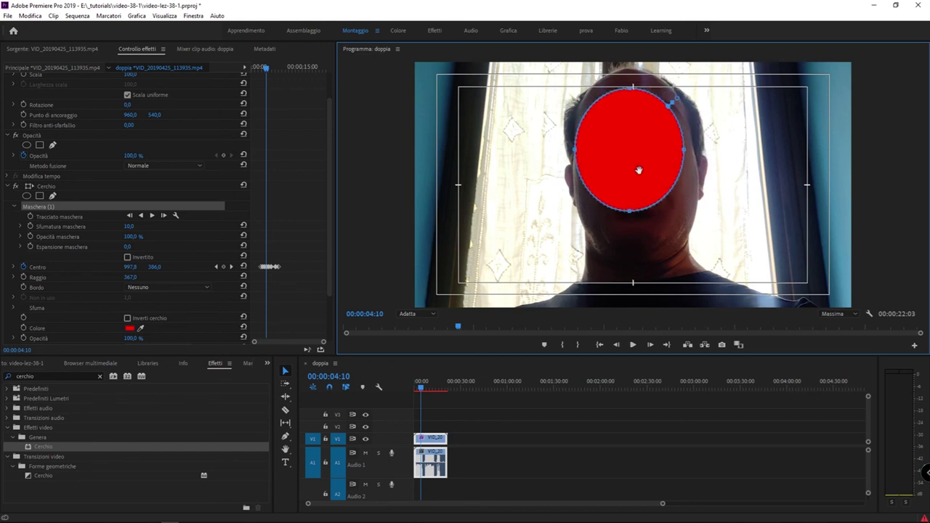
mouse_move(639, 170)
mouse_down()
mouse_move(683, 245)
mouse_move(566, 153)
mouse_move(680, 207)
mouse_move(604, 239)
mouse_up()
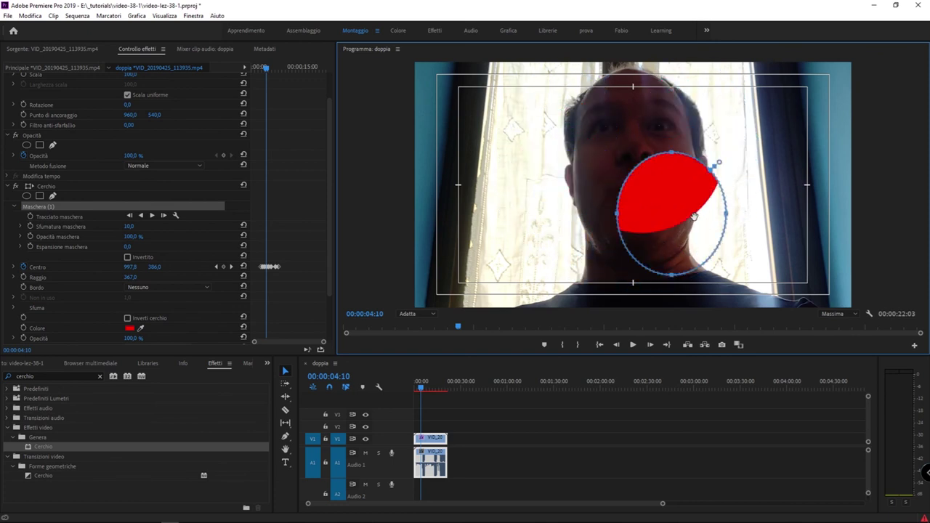
Set Cerchio's Metodo fusione blend mode to Colore schermo.
drag(604, 239, 640, 221)
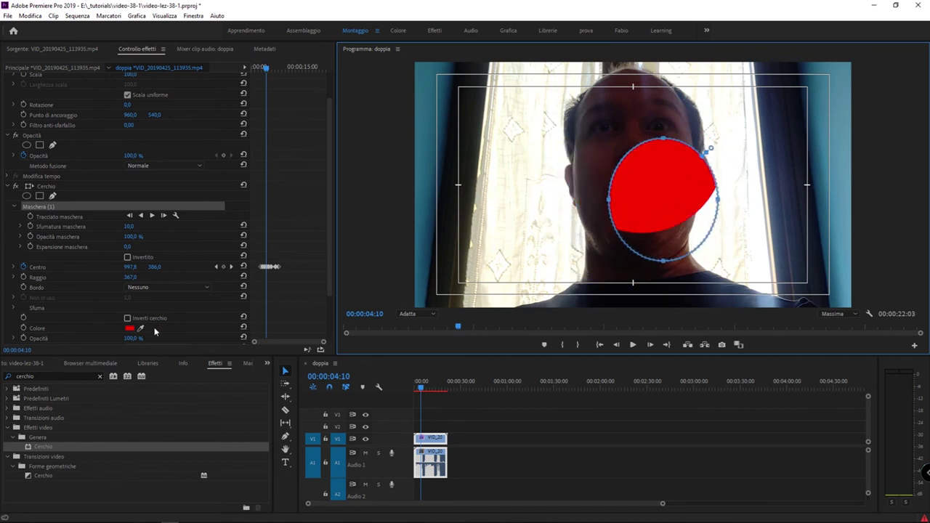
scroll(157, 331, down, 2)
click(157, 299)
click(156, 369)
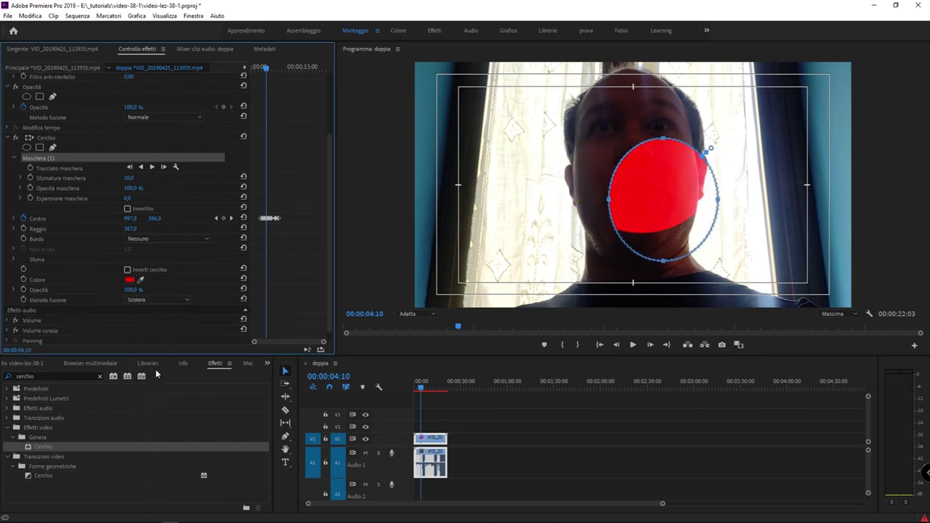
click(159, 298)
click(152, 411)
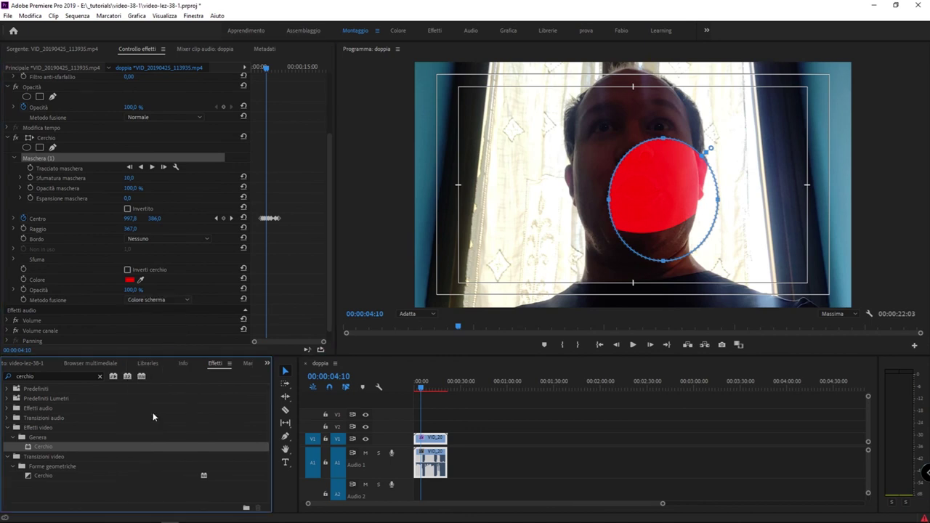
click(158, 299)
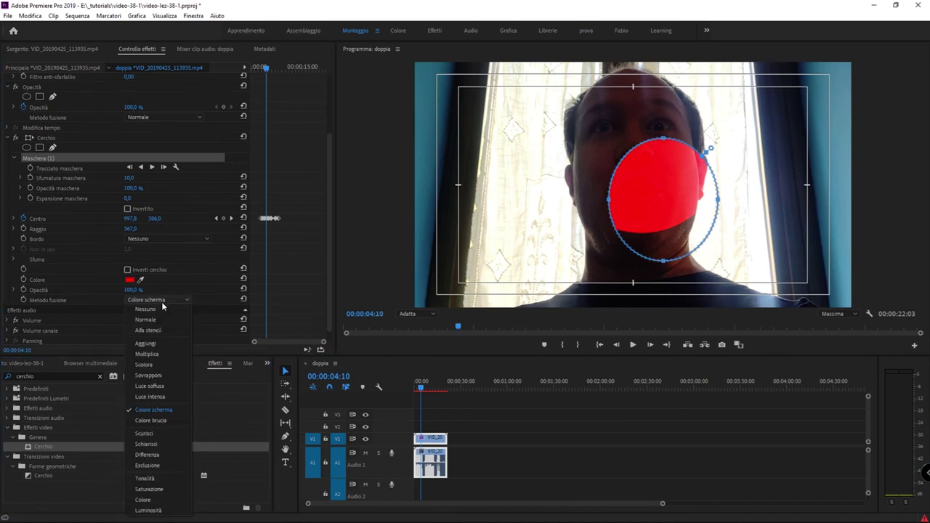
click(150, 410)
Move the elliptical mask squarely over the head so the red oval hides the face.
mouse_move(679, 197)
mouse_down()
mouse_move(690, 142)
mouse_move(682, 135)
mouse_move(698, 154)
mouse_up()
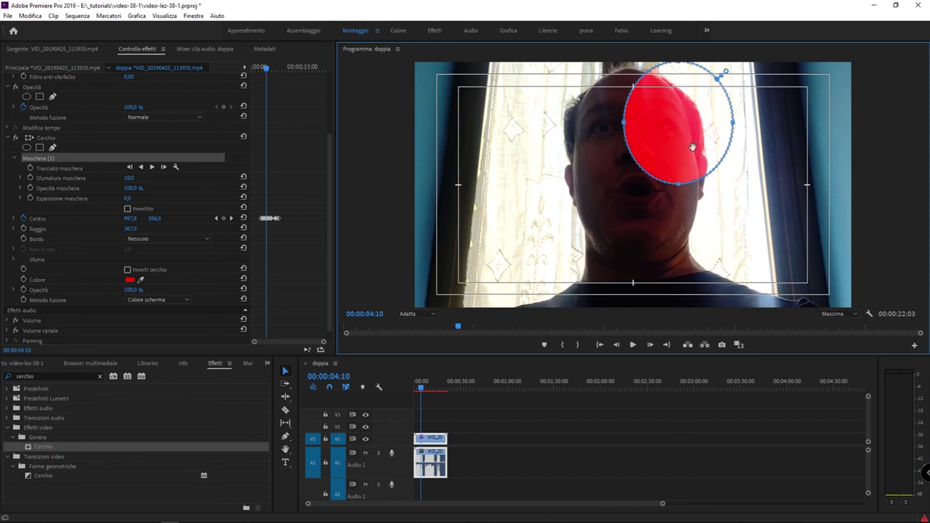
mouse_move(699, 155)
mouse_down()
mouse_move(532, 202)
mouse_move(616, 181)
mouse_up()
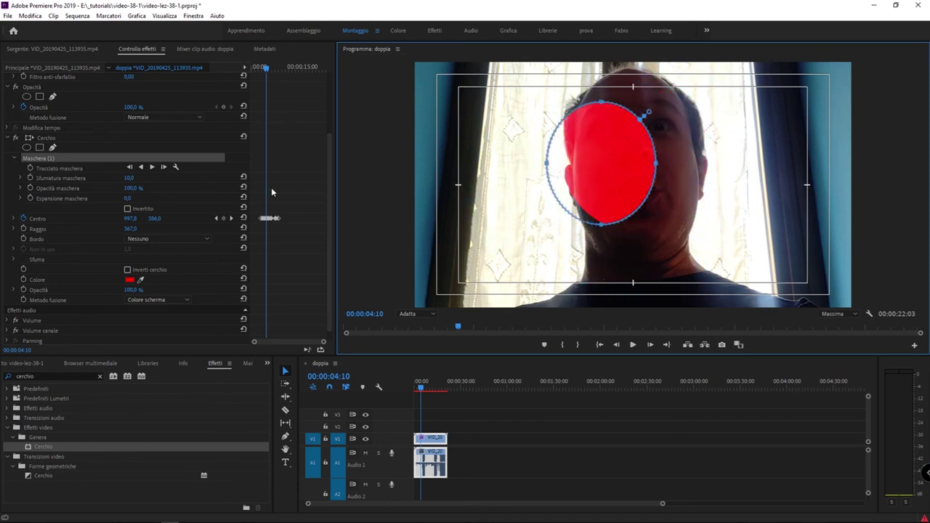
mouse_move(611, 180)
mouse_down()
mouse_move(635, 141)
mouse_move(634, 162)
mouse_up()
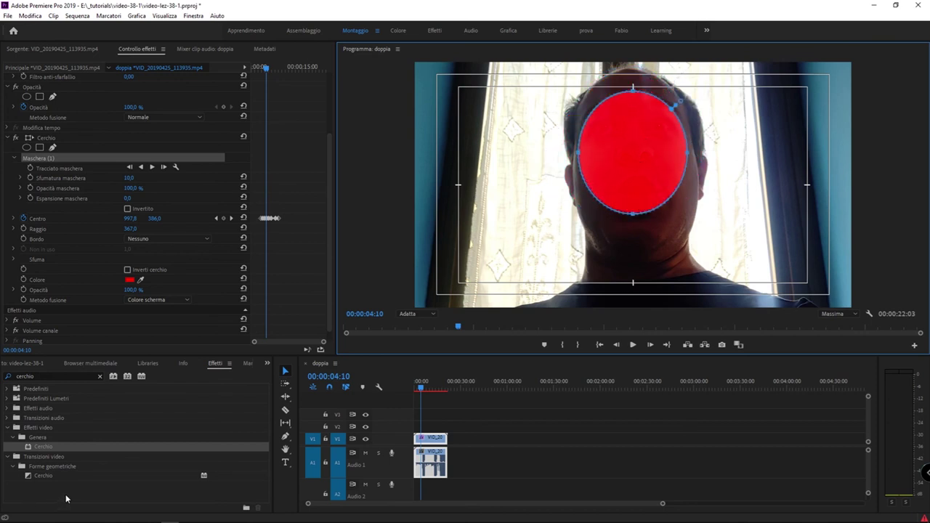